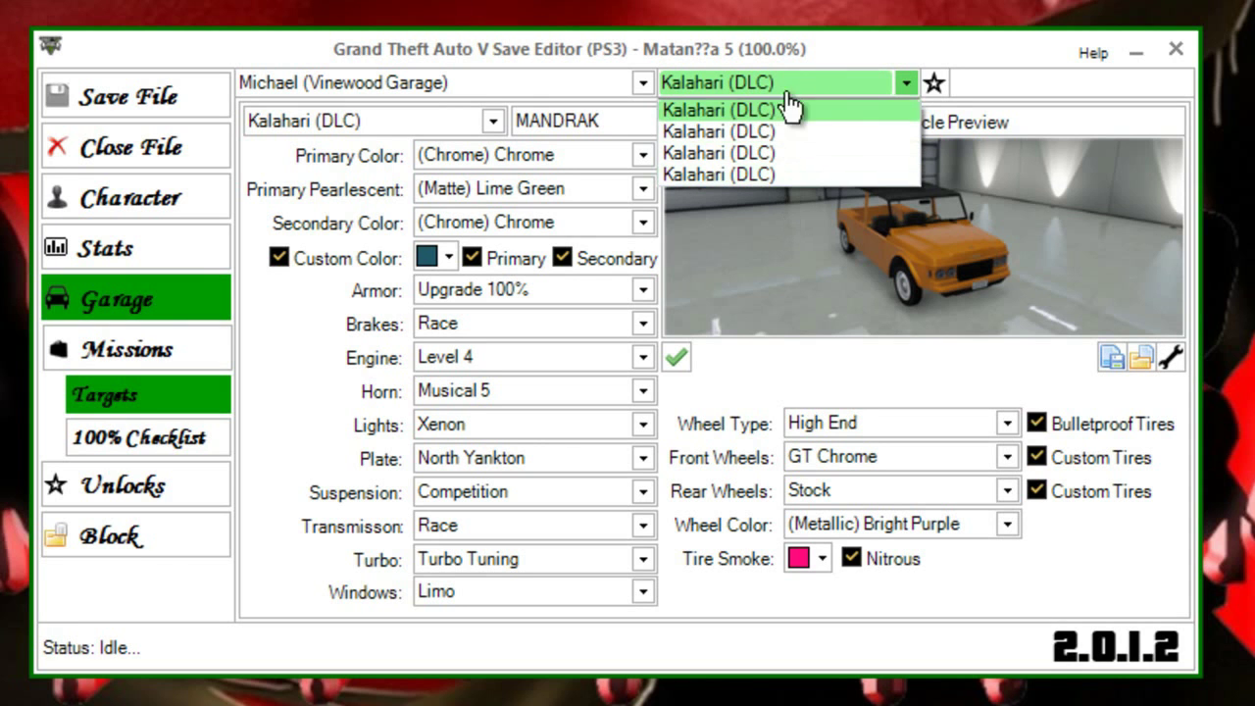
- Keep the first Kalahari (DLC) in Michael's Vinewood Garage selected and open its advanced options
{"action": "left_click", "coordinate": [982, 45]}
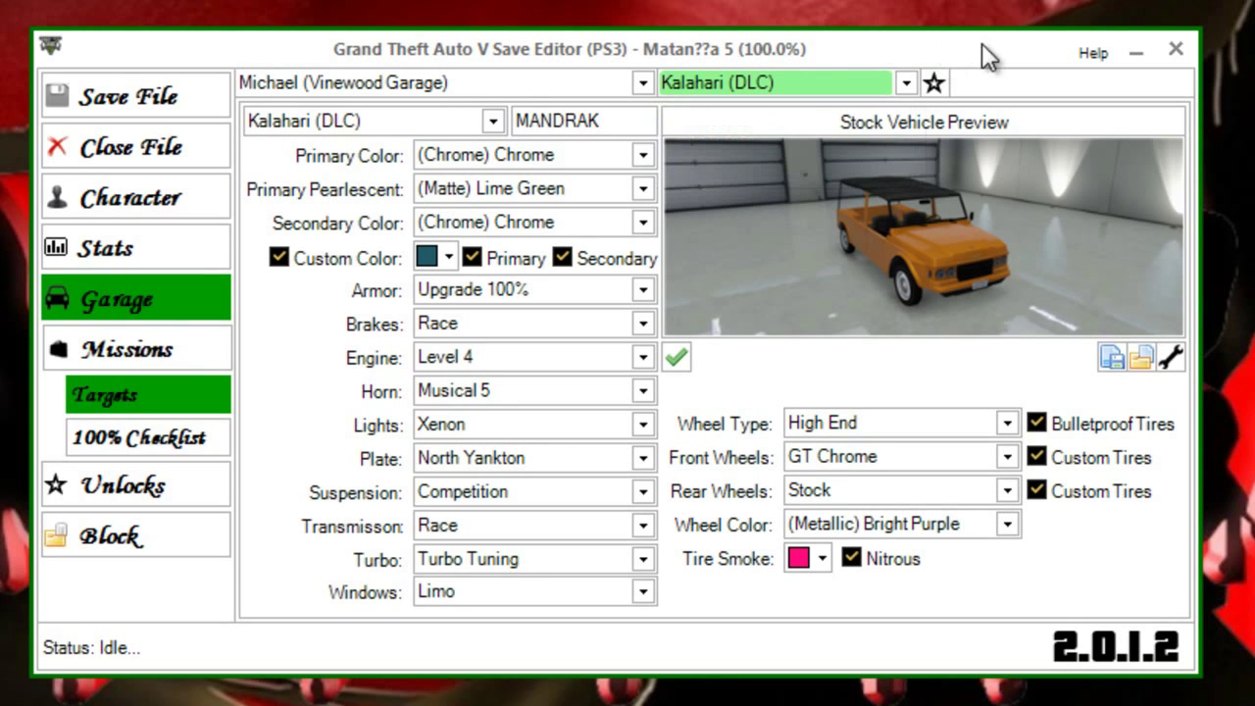
{"action": "left_click", "coordinate": [1171, 365]}
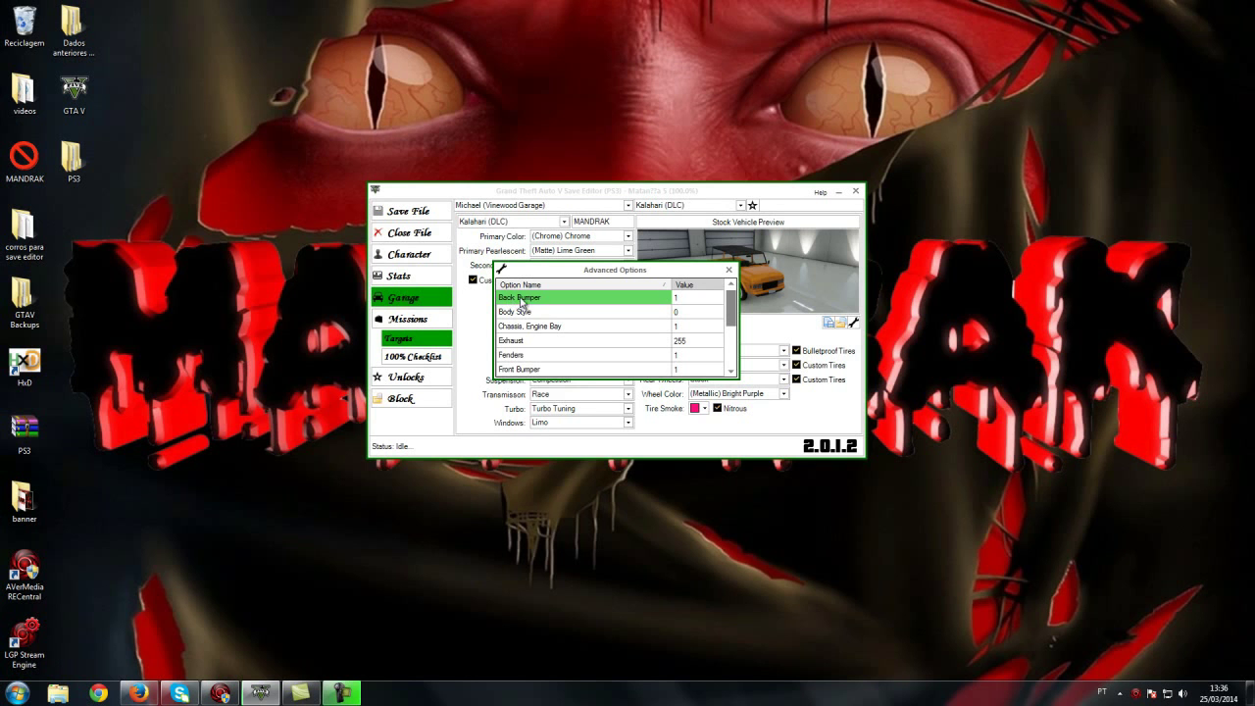
- Switch to Firefox, check the Portuguese translation of "back bumper" in Google Tradutor, and return to the save editor
{"action": "left_click", "coordinate": [140, 693]}
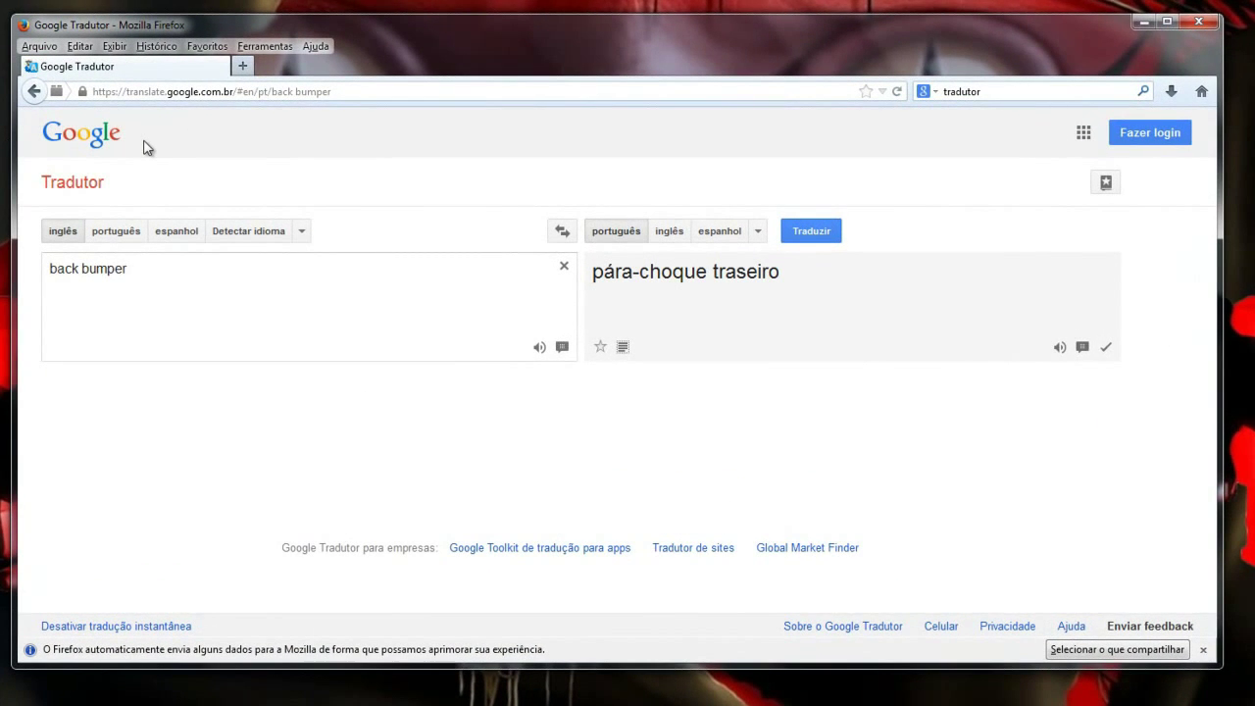
{"action": "left_click", "coordinate": [127, 271]}
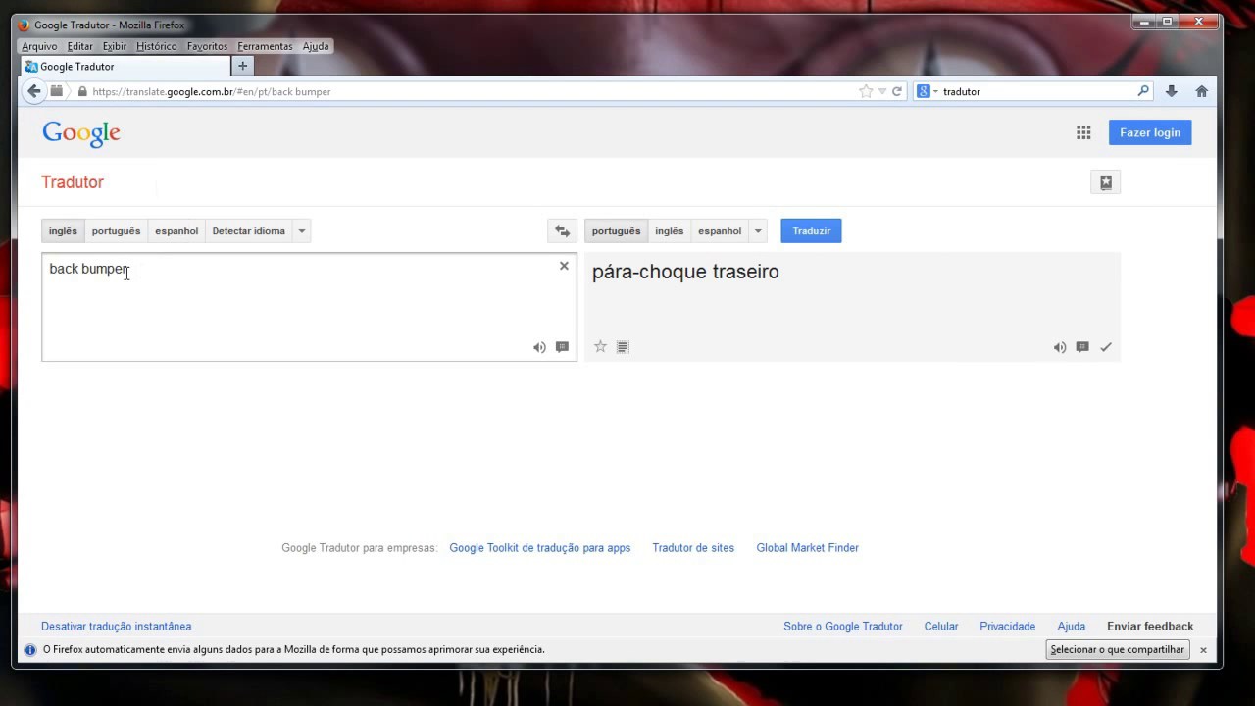
{"action": "left_click_drag", "start_coordinate": [128, 272], "coordinate": [35, 285]}
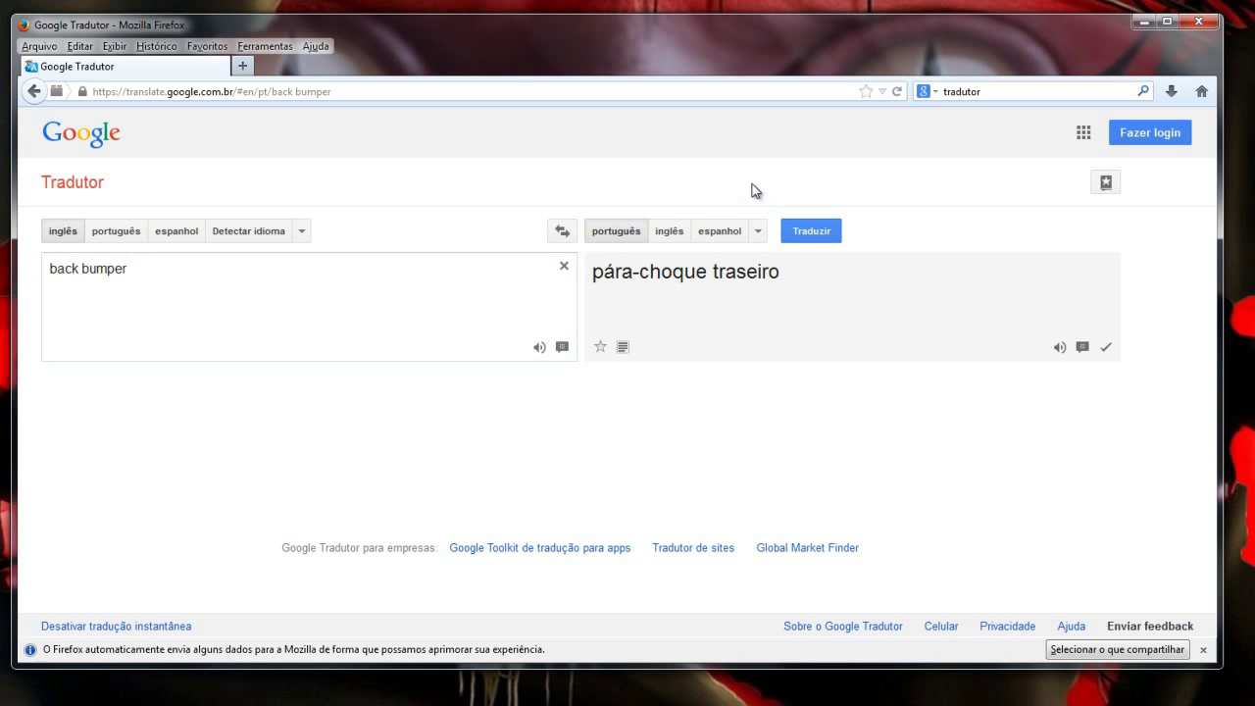
{"action": "left_click", "coordinate": [1143, 20]}
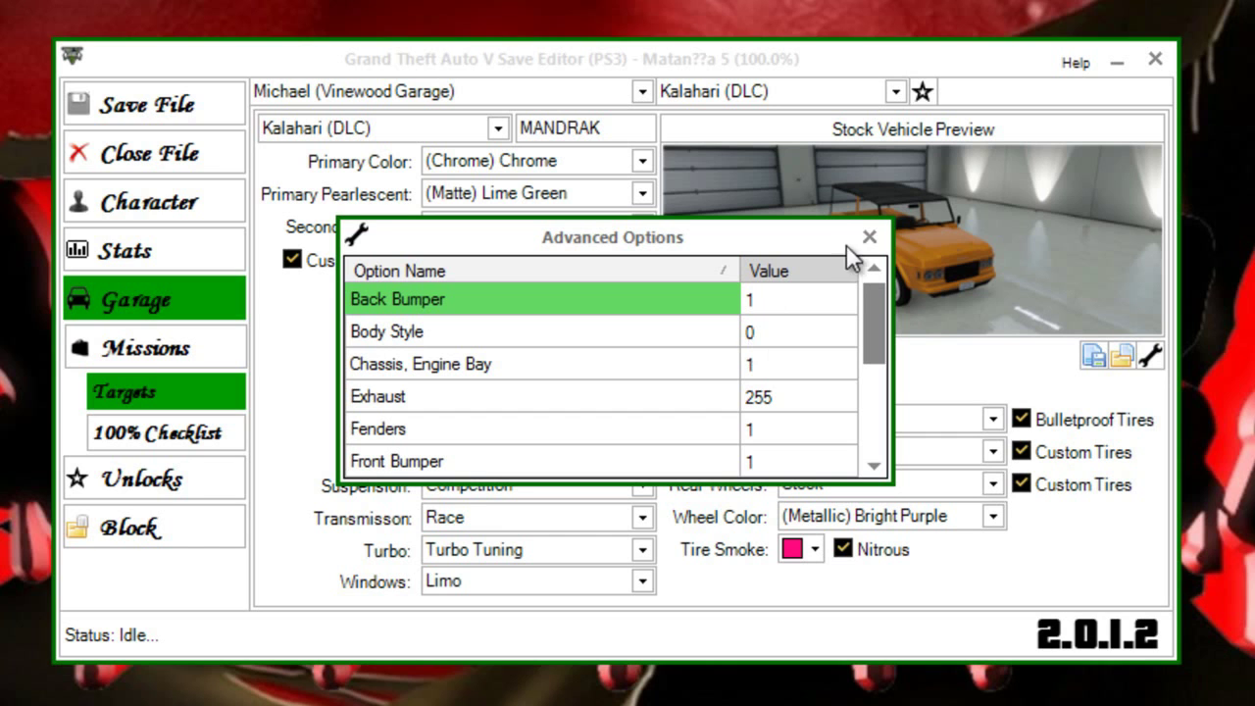
- Close and reopen the first Kalahari's advanced options, look through the list, and close it
{"action": "left_click", "coordinate": [871, 237]}
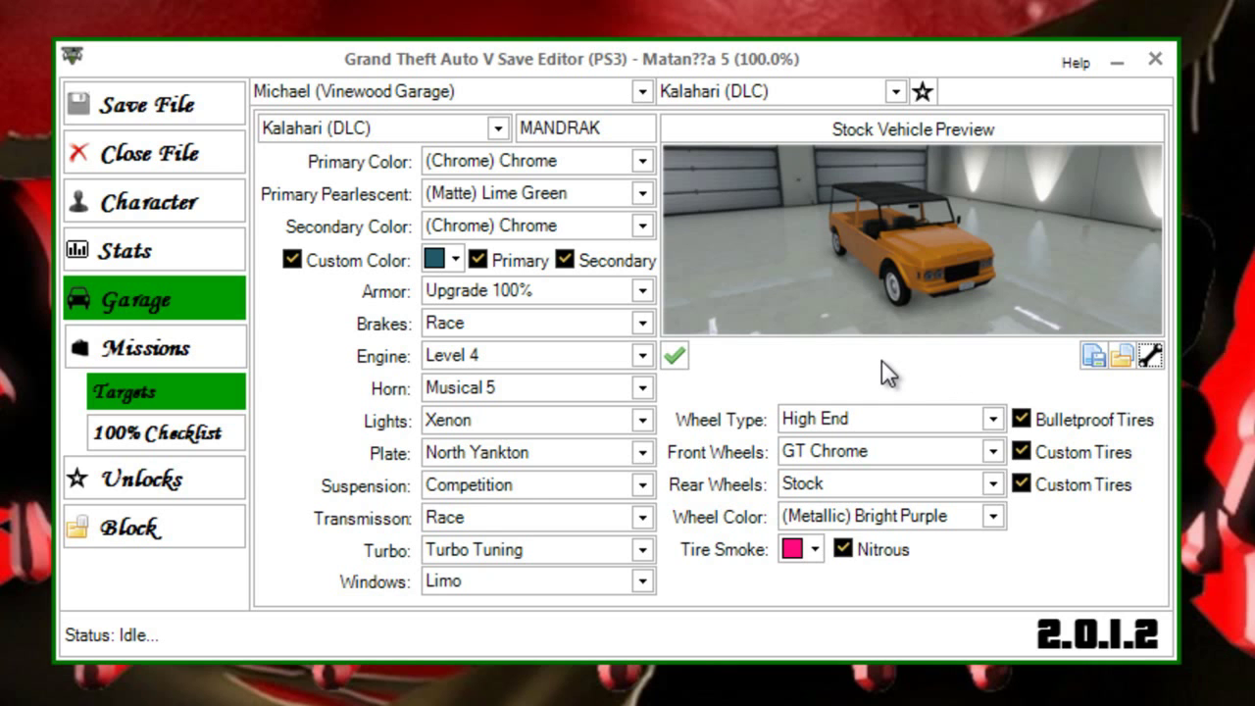
{"action": "left_click", "coordinate": [1148, 358]}
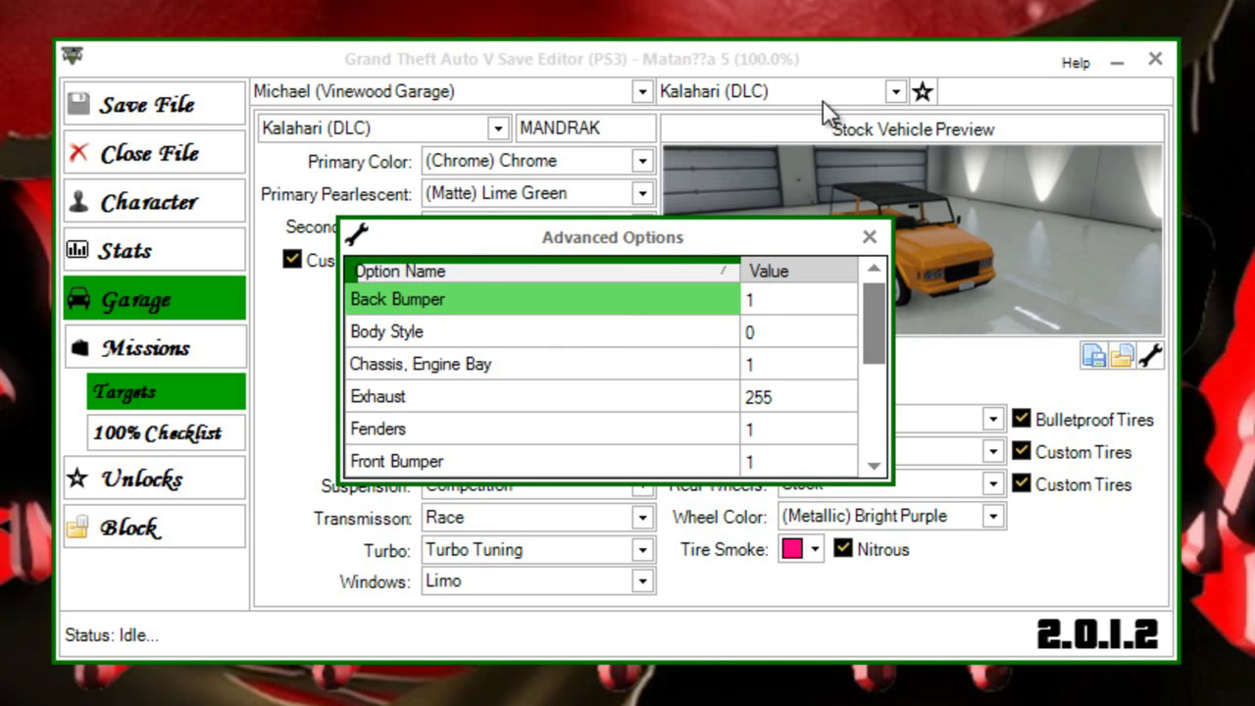
{"action": "left_click_drag", "start_coordinate": [880, 304], "coordinate": [874, 247]}
{"action": "left_click", "coordinate": [868, 238]}
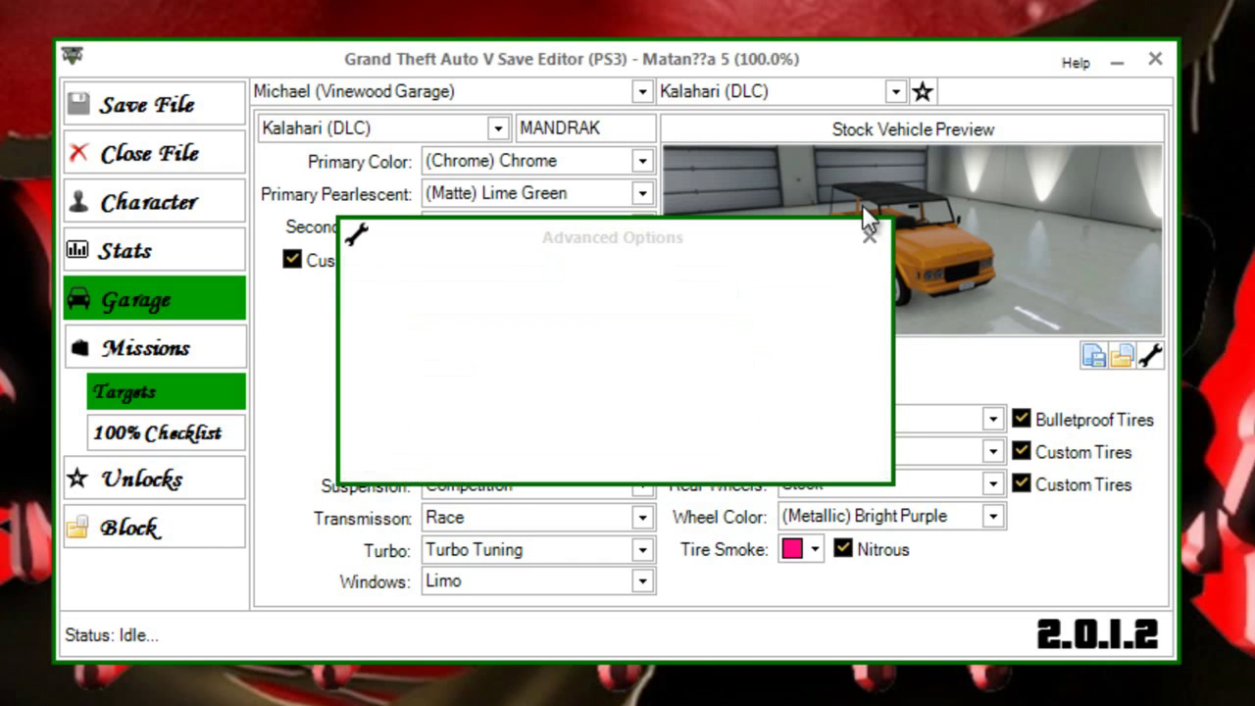
- Select the second Kalahari (DLC) in the garage and review its advanced option values
{"action": "left_click", "coordinate": [896, 93]}
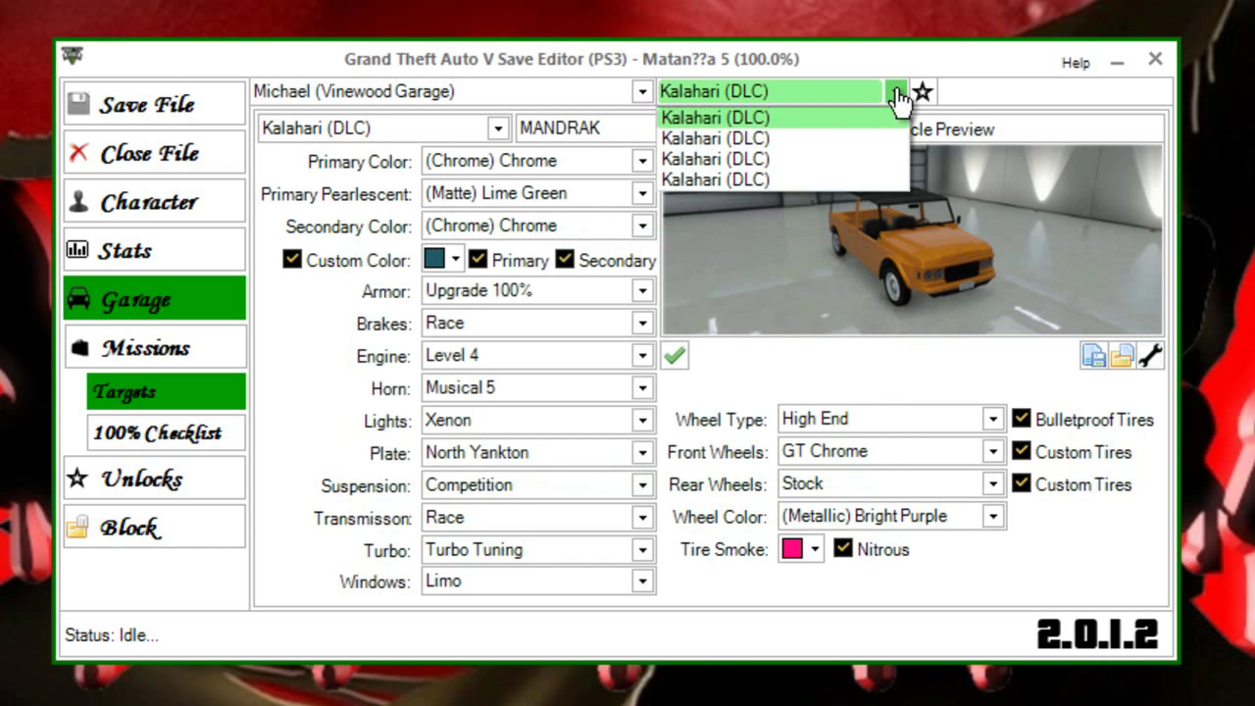
{"action": "left_click", "coordinate": [768, 138]}
{"action": "left_click", "coordinate": [1153, 357]}
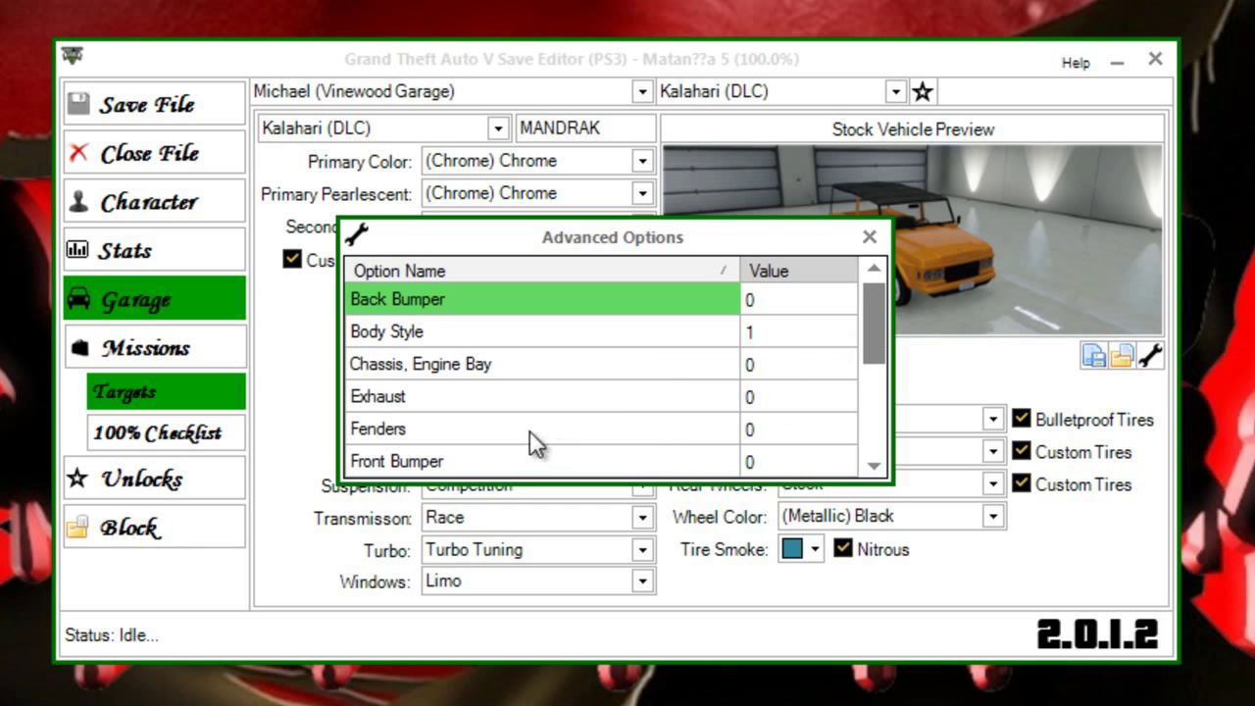
{"action": "mouse_move", "coordinate": [880, 343]}
{"action": "left_mouse_down"}
{"action": "mouse_move", "coordinate": [877, 420]}
{"action": "mouse_move", "coordinate": [885, 348]}
{"action": "left_mouse_up"}
{"action": "left_click", "coordinate": [870, 237]}
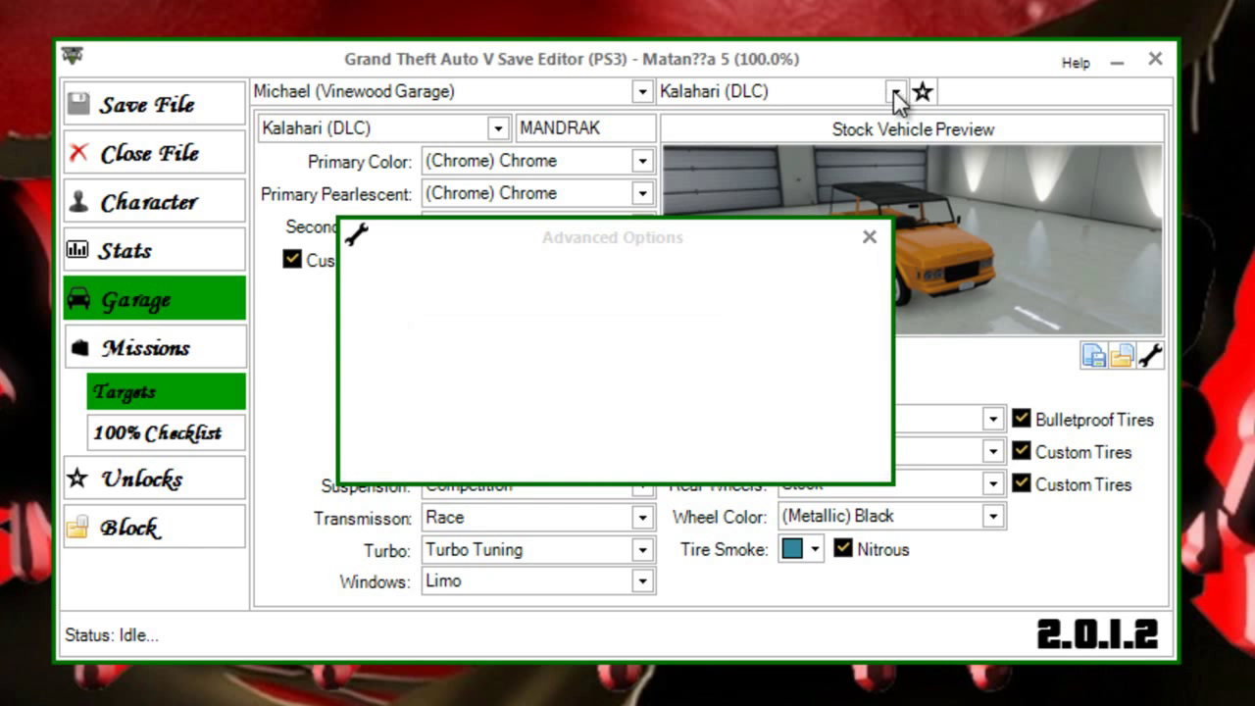
- Select the third Kalahari (DLC) in the garage and review its advanced option values
{"action": "left_click", "coordinate": [894, 92]}
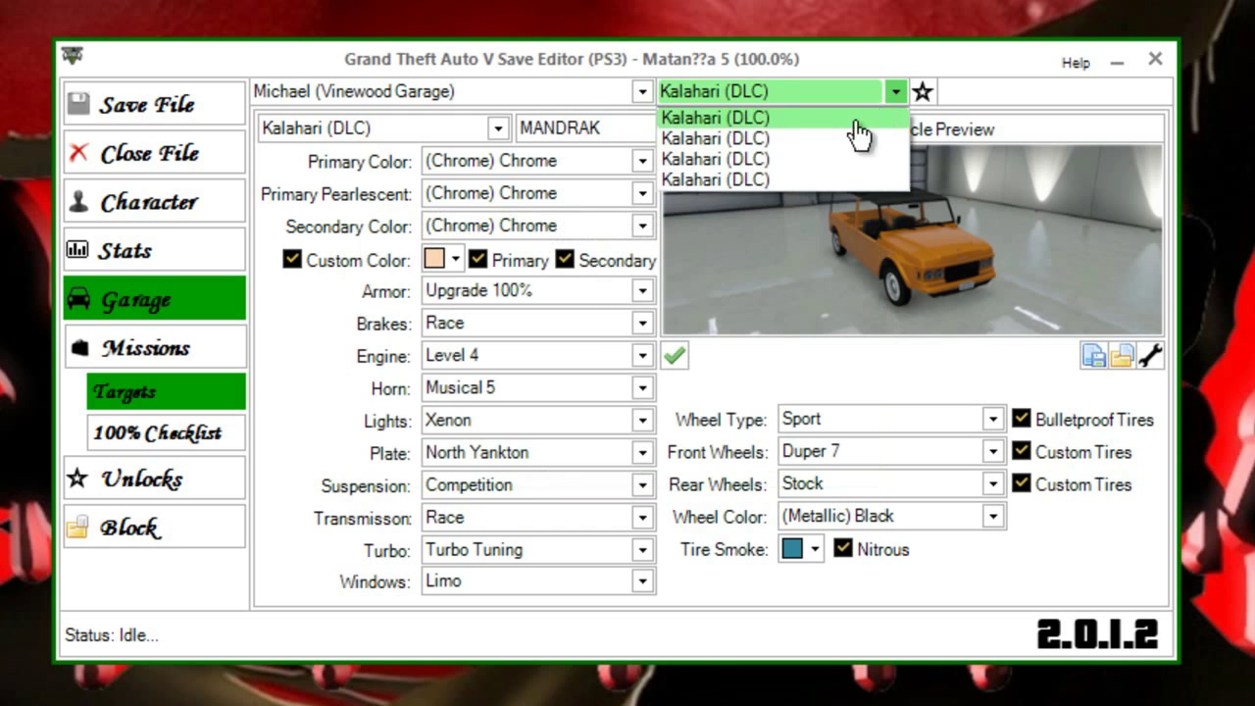
{"action": "left_click", "coordinate": [815, 165]}
{"action": "left_click", "coordinate": [1150, 356]}
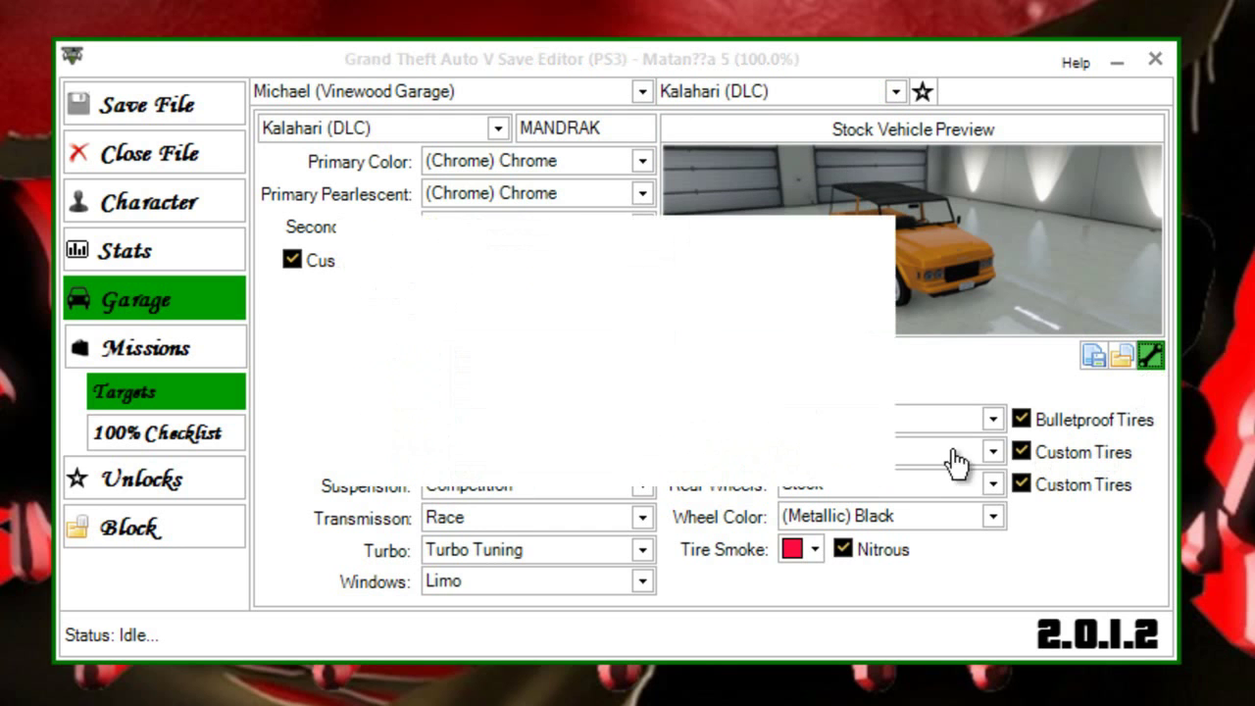
{"action": "left_click_drag", "start_coordinate": [874, 312], "coordinate": [869, 421]}
{"action": "left_click", "coordinate": [870, 237]}
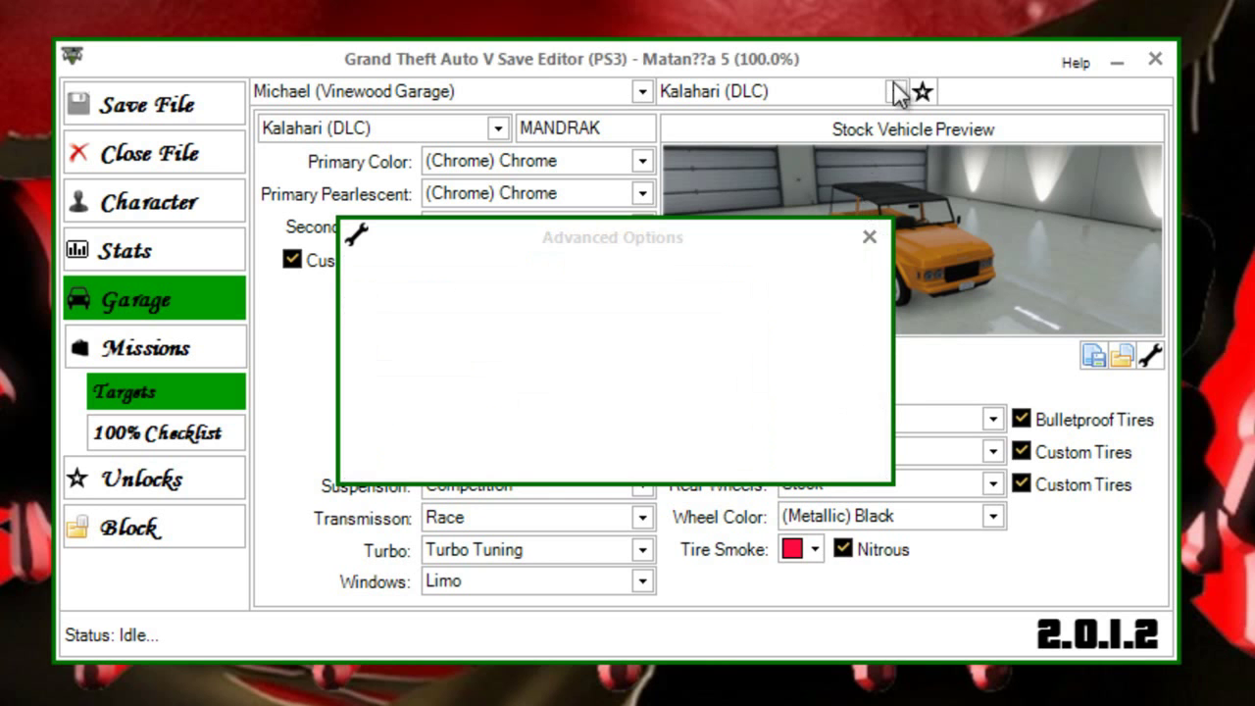
- Select the fourth Kalahari (DLC) in the garage and review its advanced option values through Spoiler
{"action": "left_click", "coordinate": [895, 91]}
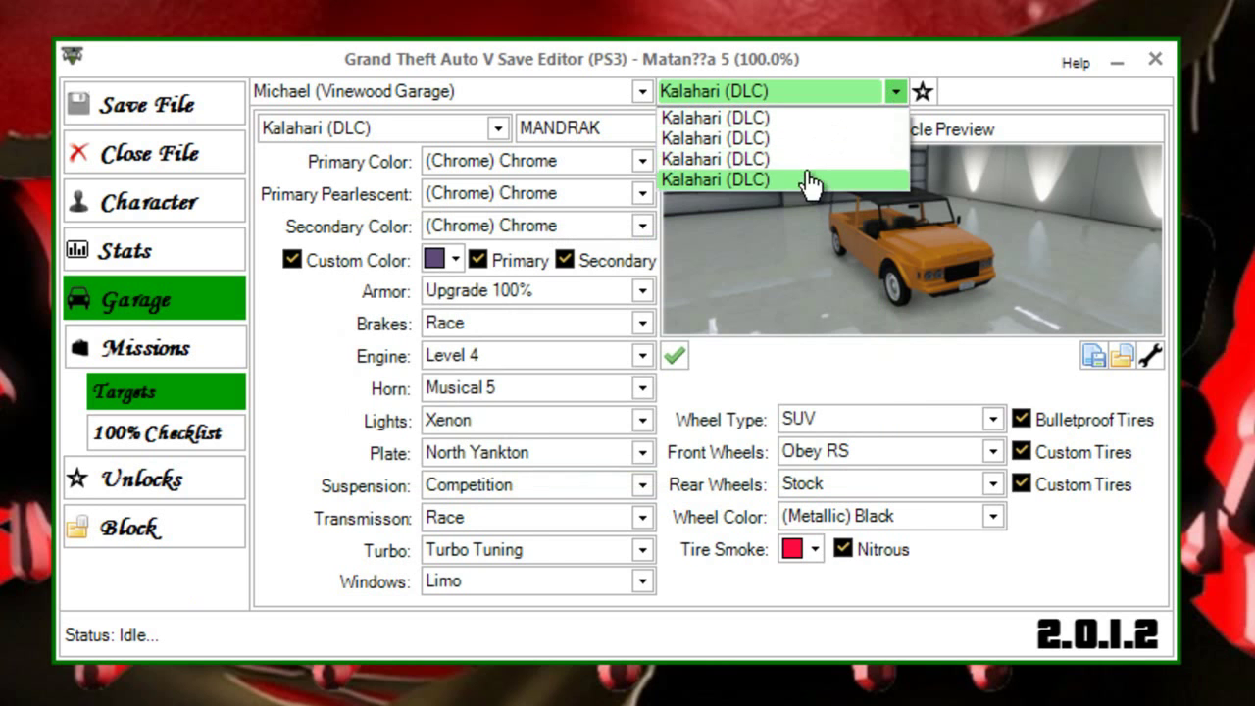
{"action": "left_click", "coordinate": [808, 176]}
{"action": "left_click", "coordinate": [1150, 355]}
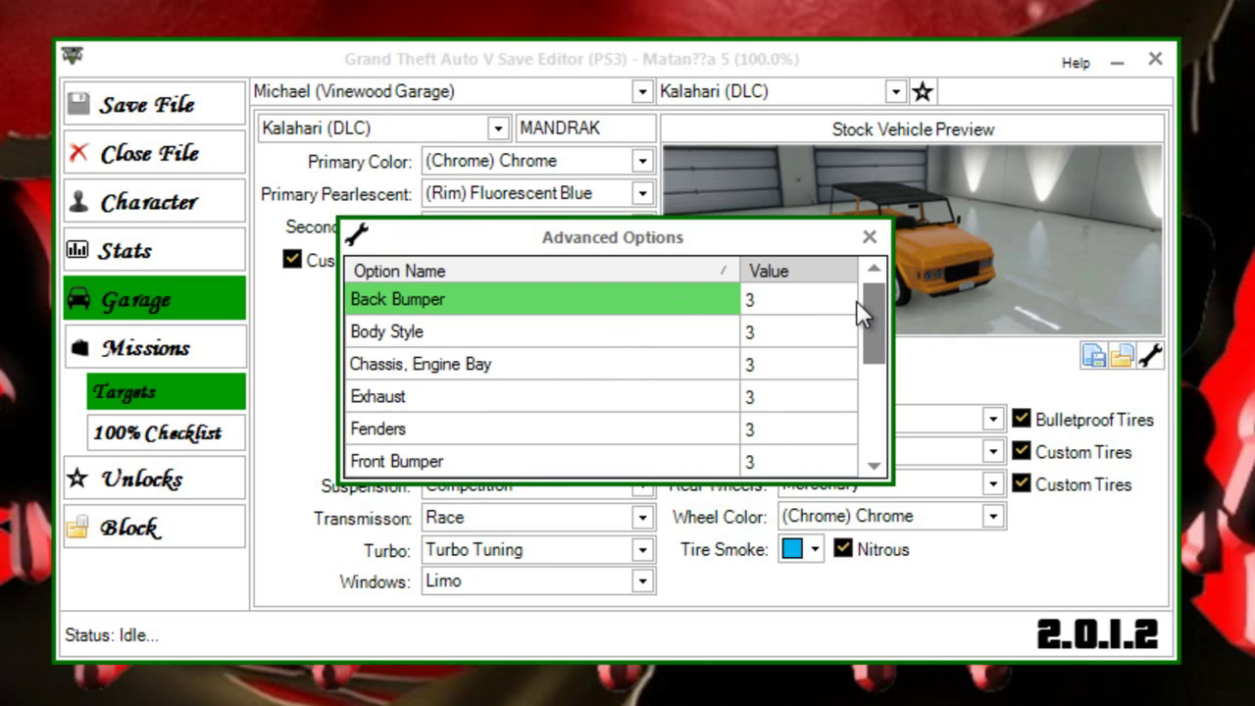
{"action": "left_click_drag", "start_coordinate": [870, 300], "coordinate": [873, 432]}
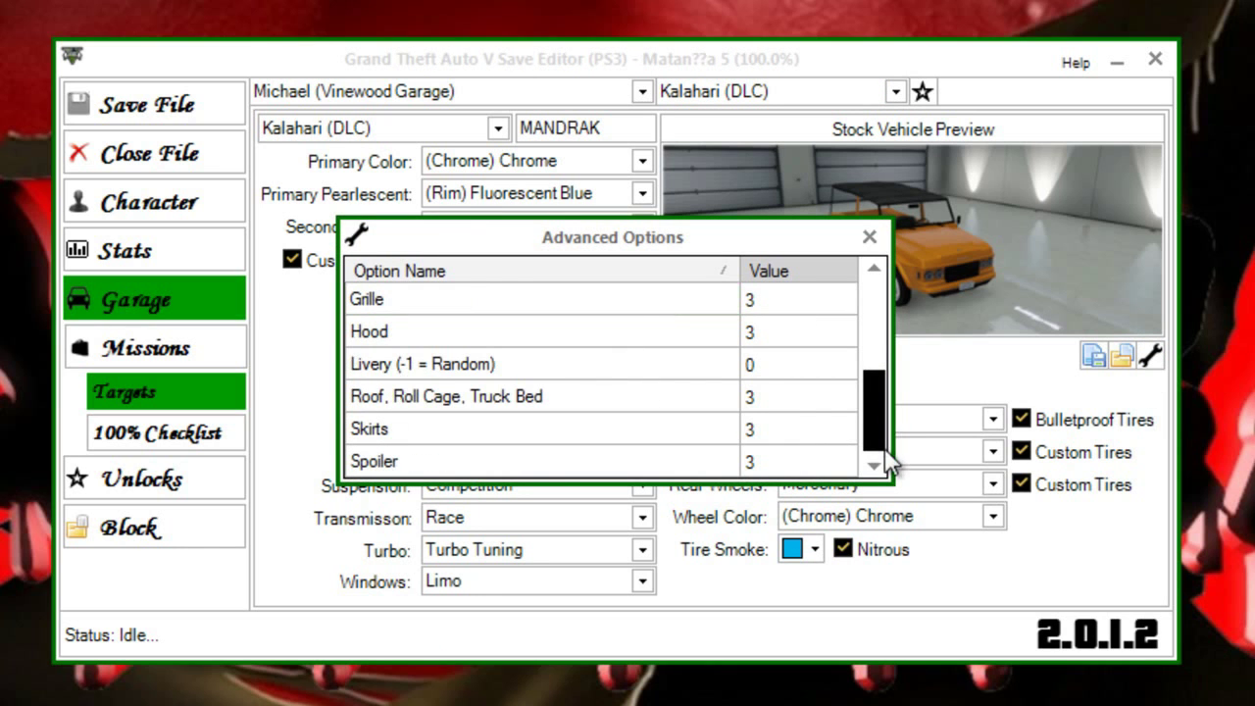
{"action": "left_click", "coordinate": [867, 238]}
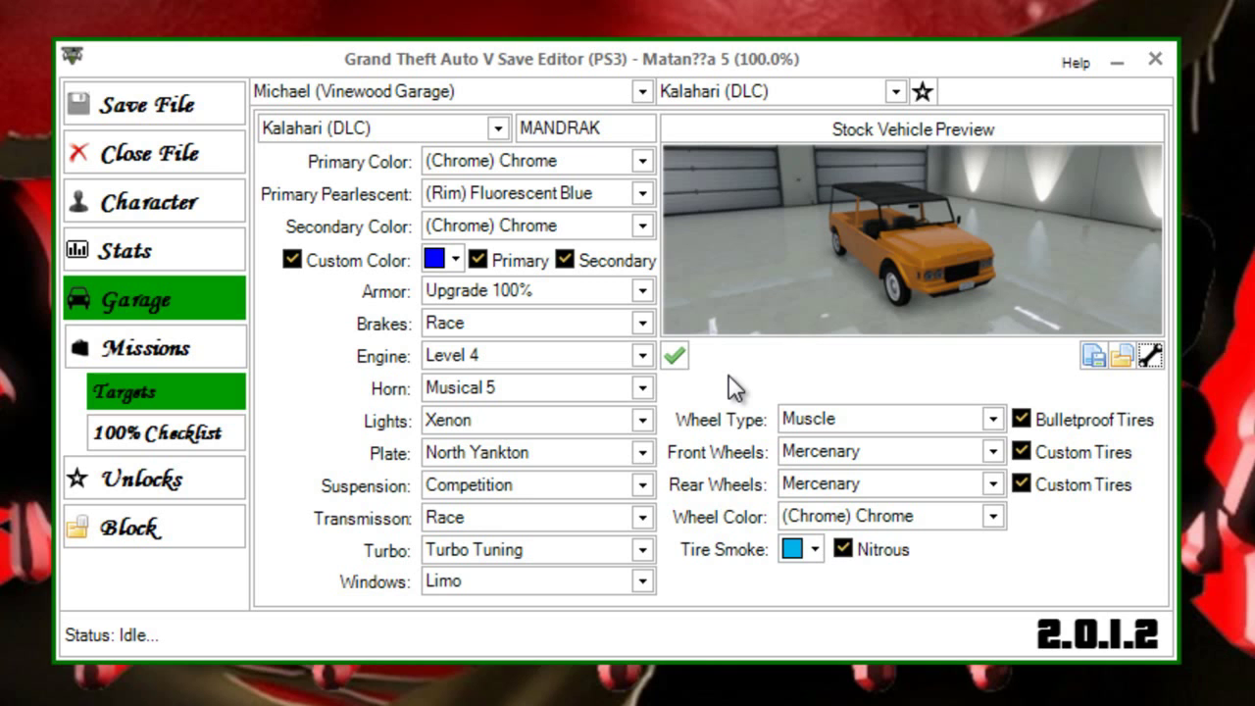
- Reopen the fourth Kalahari's advanced options, look through the whole list, and select the Back Bumper value
{"action": "left_click", "coordinate": [1151, 356]}
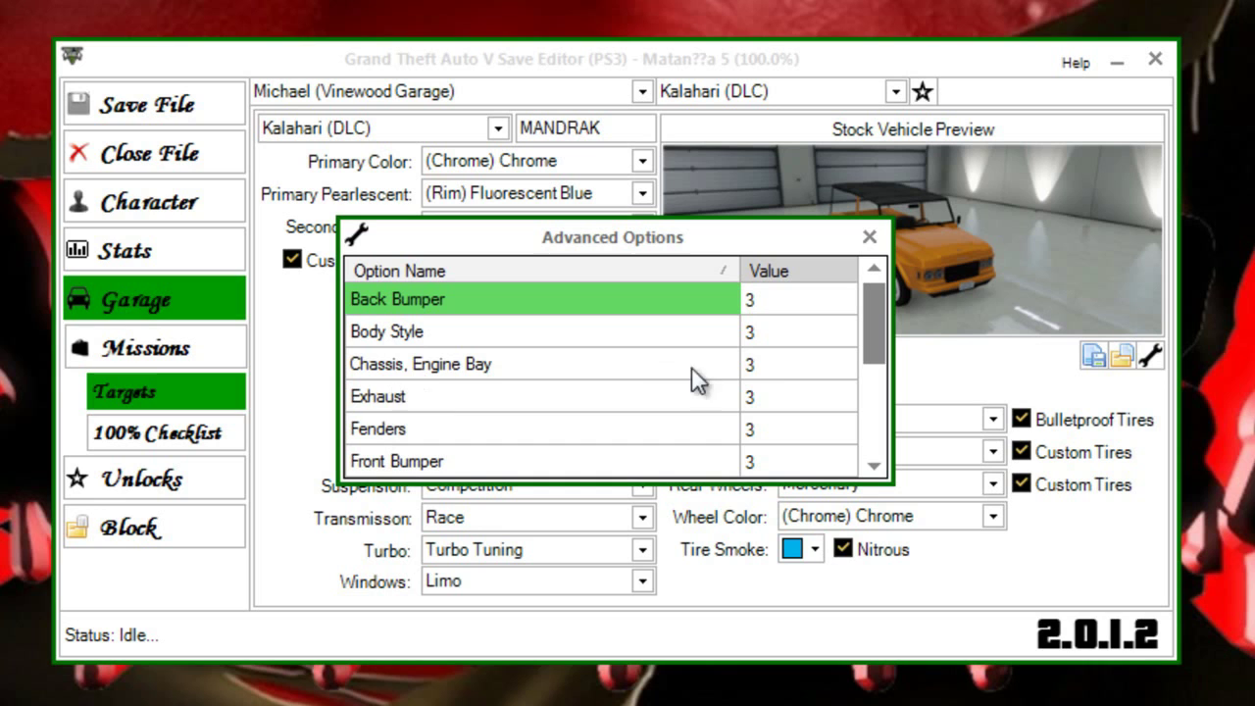
{"action": "scroll", "coordinate": [495, 451], "scroll_direction": "down", "scroll_amount": 2}
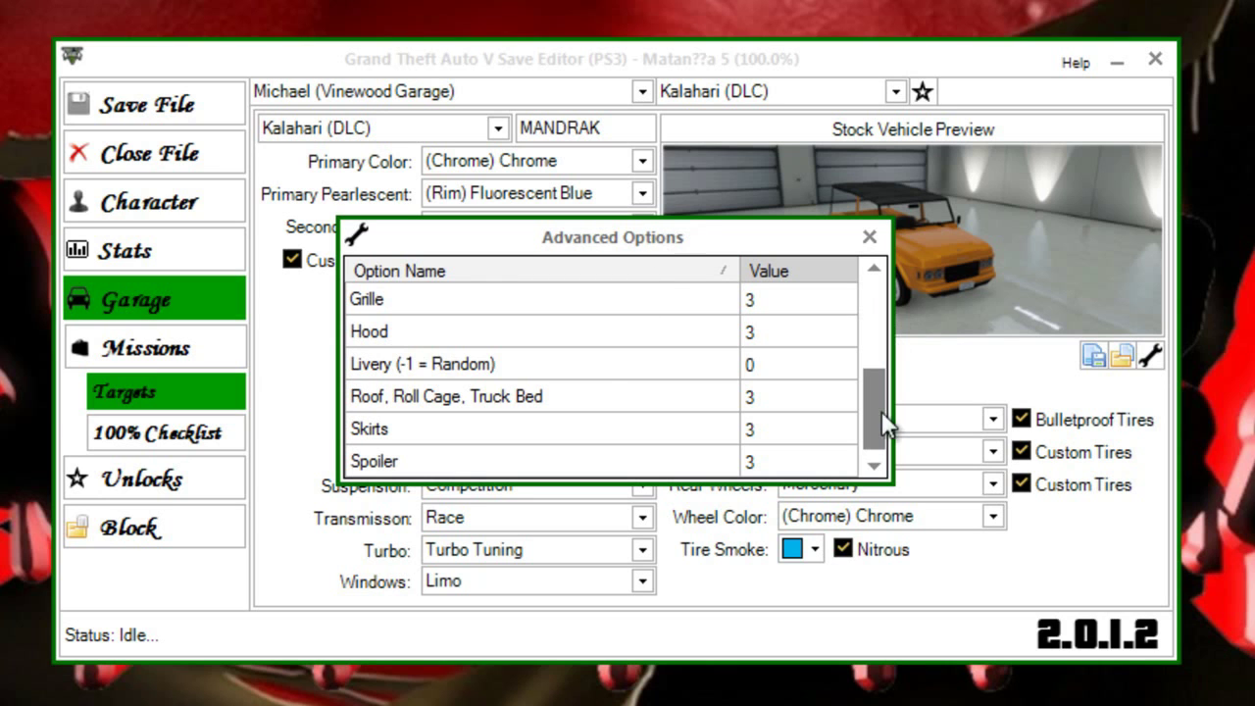
{"action": "left_click_drag", "start_coordinate": [882, 423], "coordinate": [830, 277]}
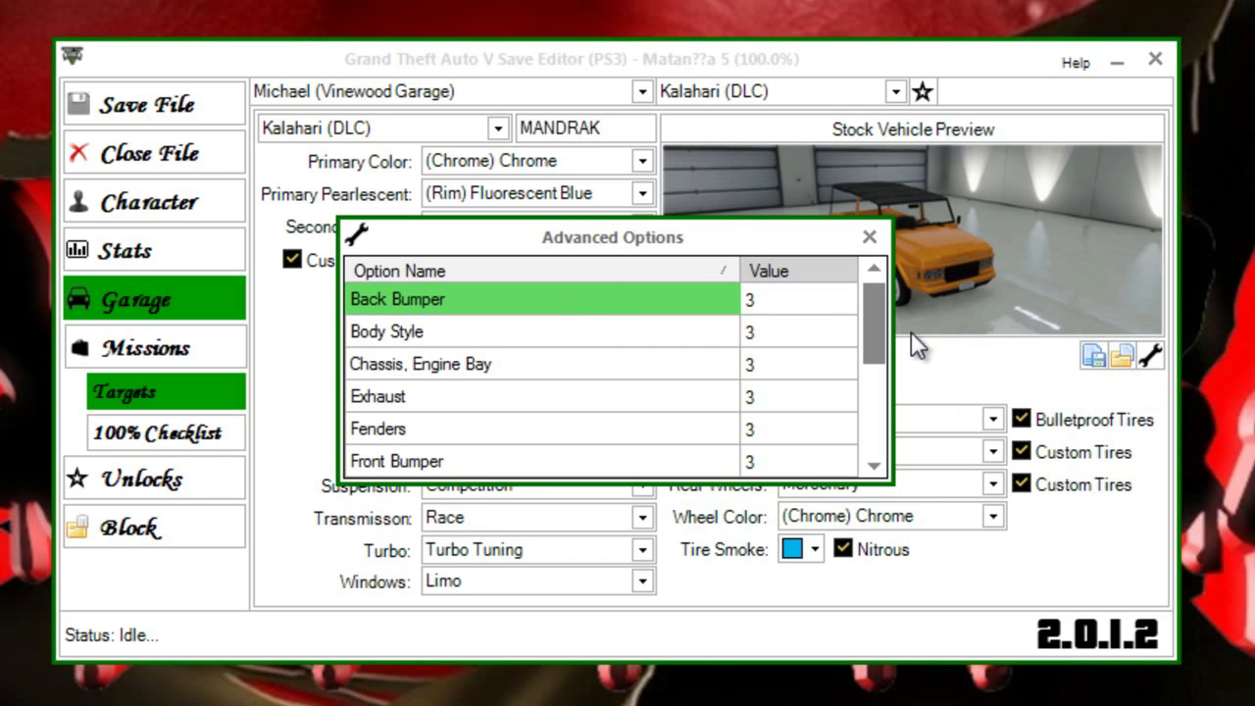
{"action": "left_click", "coordinate": [752, 299]}
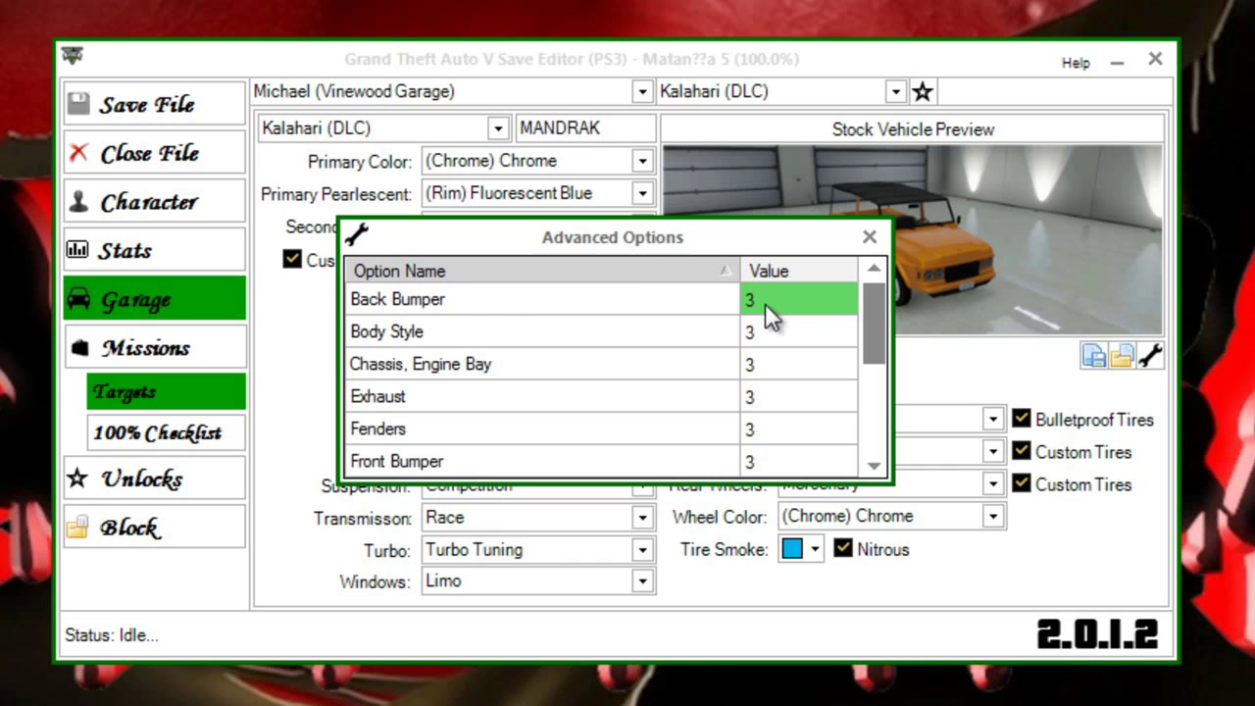
{"action": "left_click", "coordinate": [385, 330]}
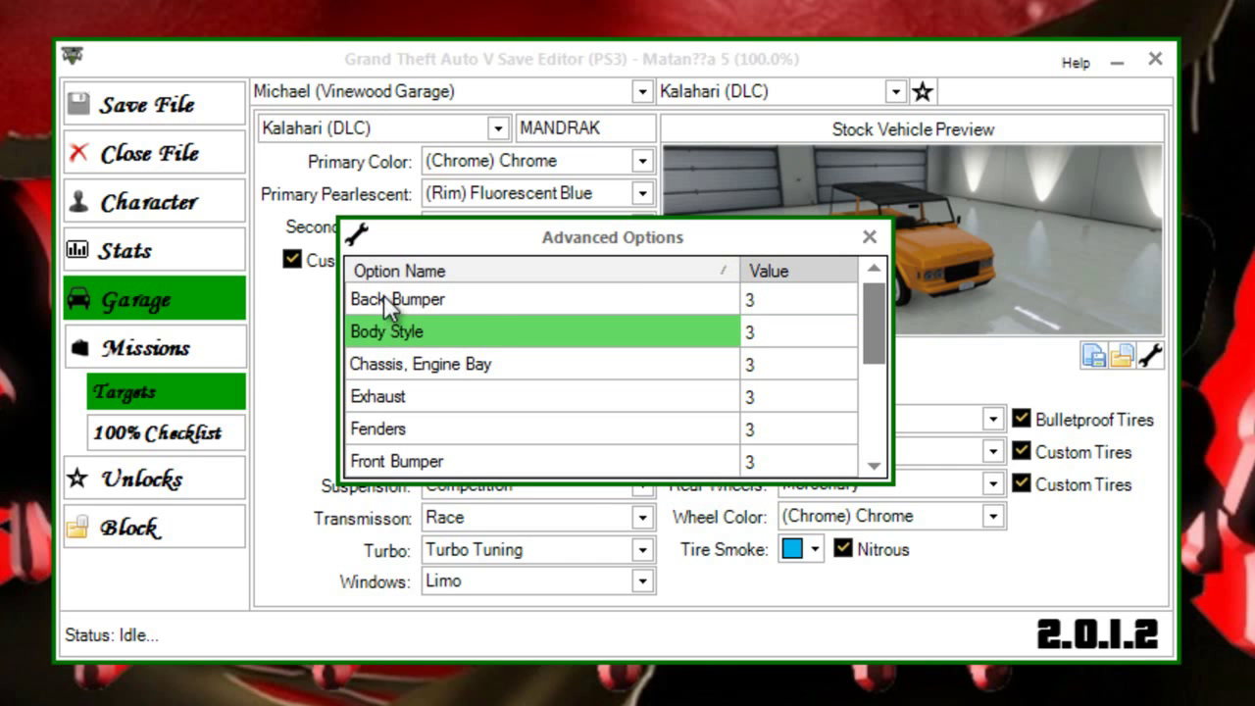
{"action": "left_click", "coordinate": [390, 304]}
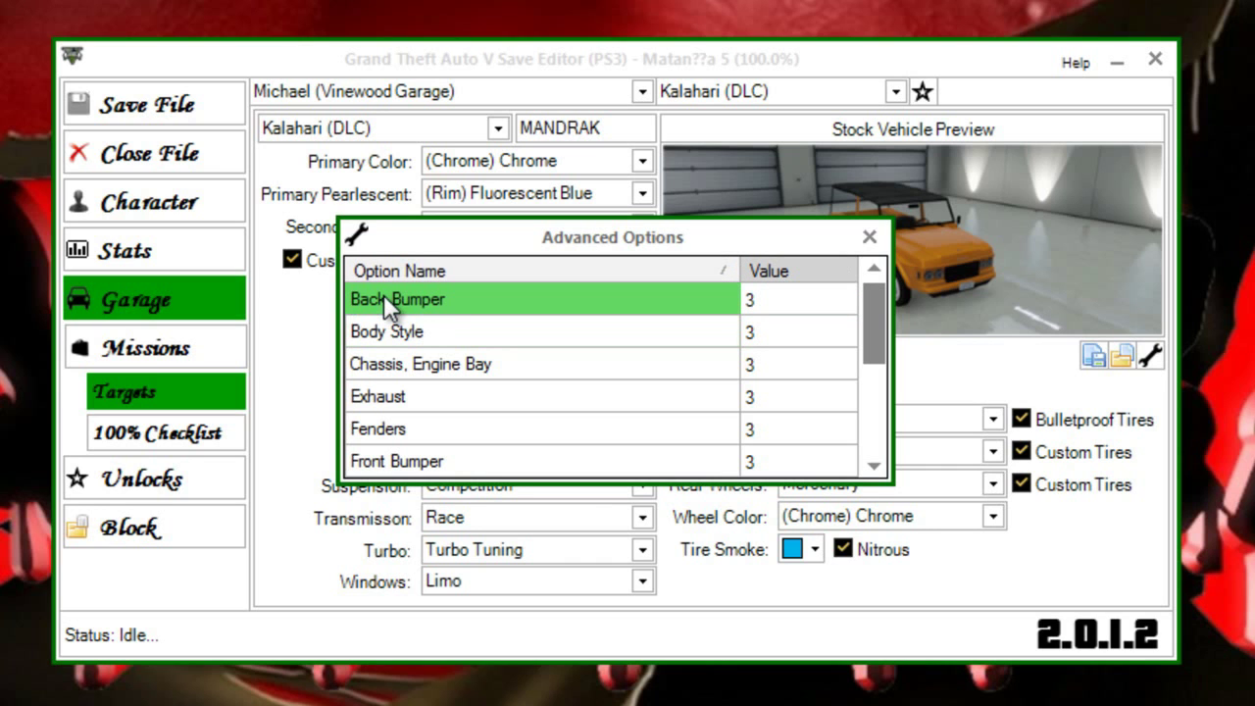
{"action": "left_click", "coordinate": [747, 301]}
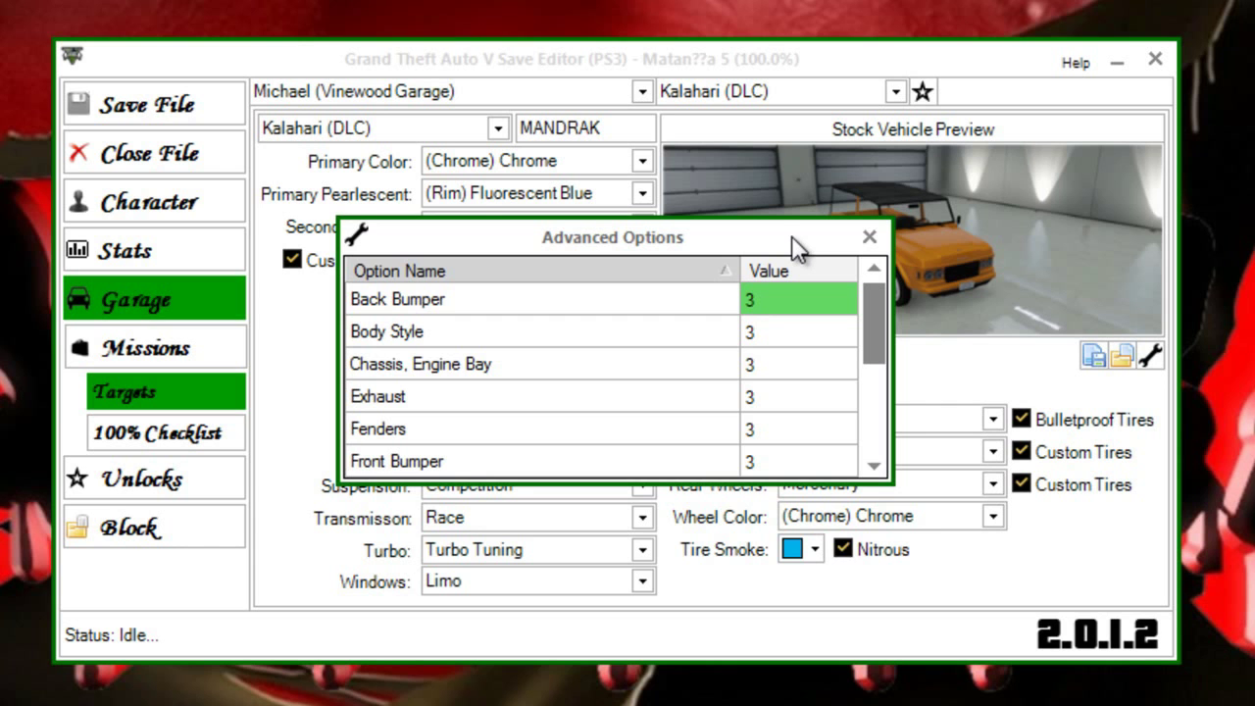
- Move the advanced options window off the vehicle settings, close it, and save the file
{"action": "left_click_drag", "start_coordinate": [795, 247], "coordinate": [836, 163]}
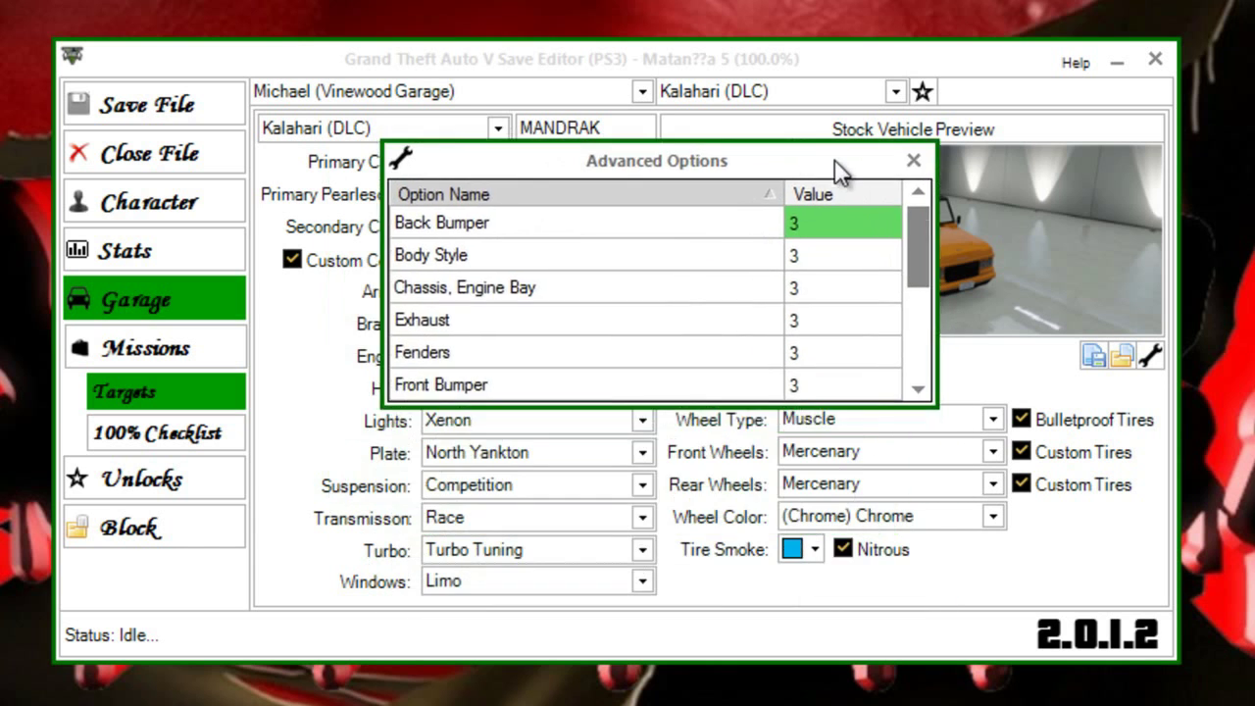
{"action": "left_click_drag", "start_coordinate": [909, 247], "coordinate": [896, 202]}
{"action": "left_click_drag", "start_coordinate": [823, 156], "coordinate": [821, 93]}
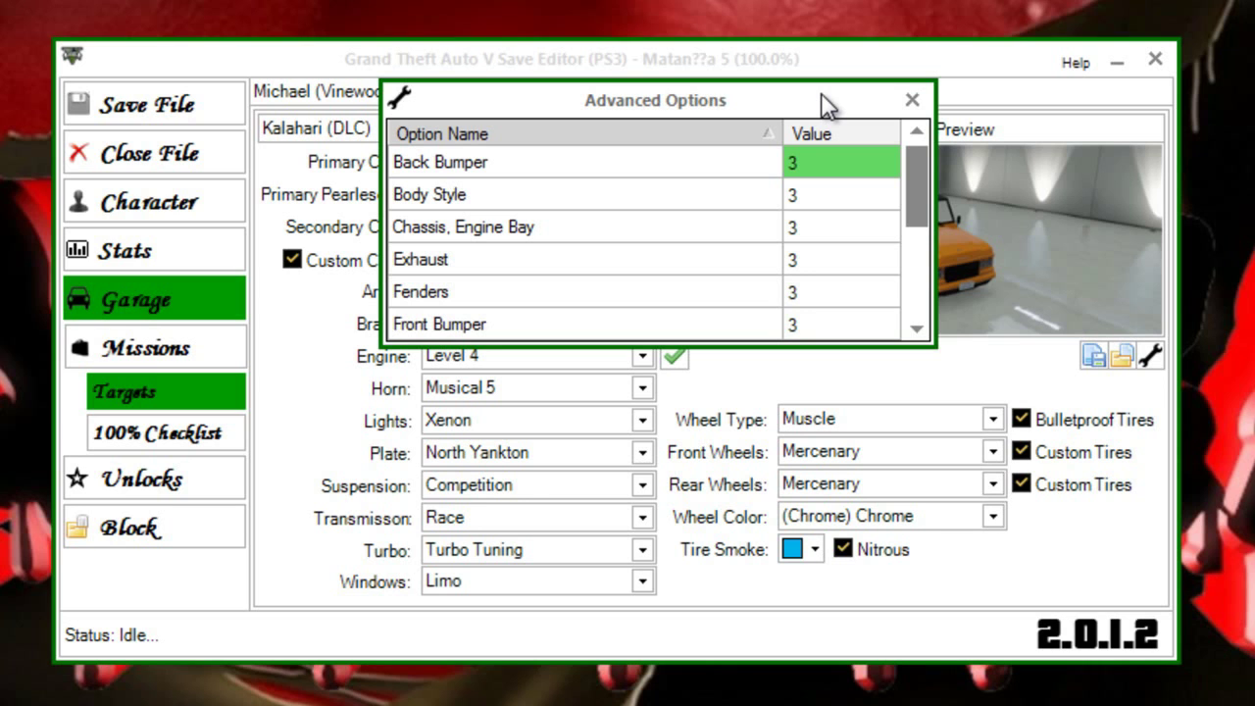
{"action": "left_click", "coordinate": [911, 101]}
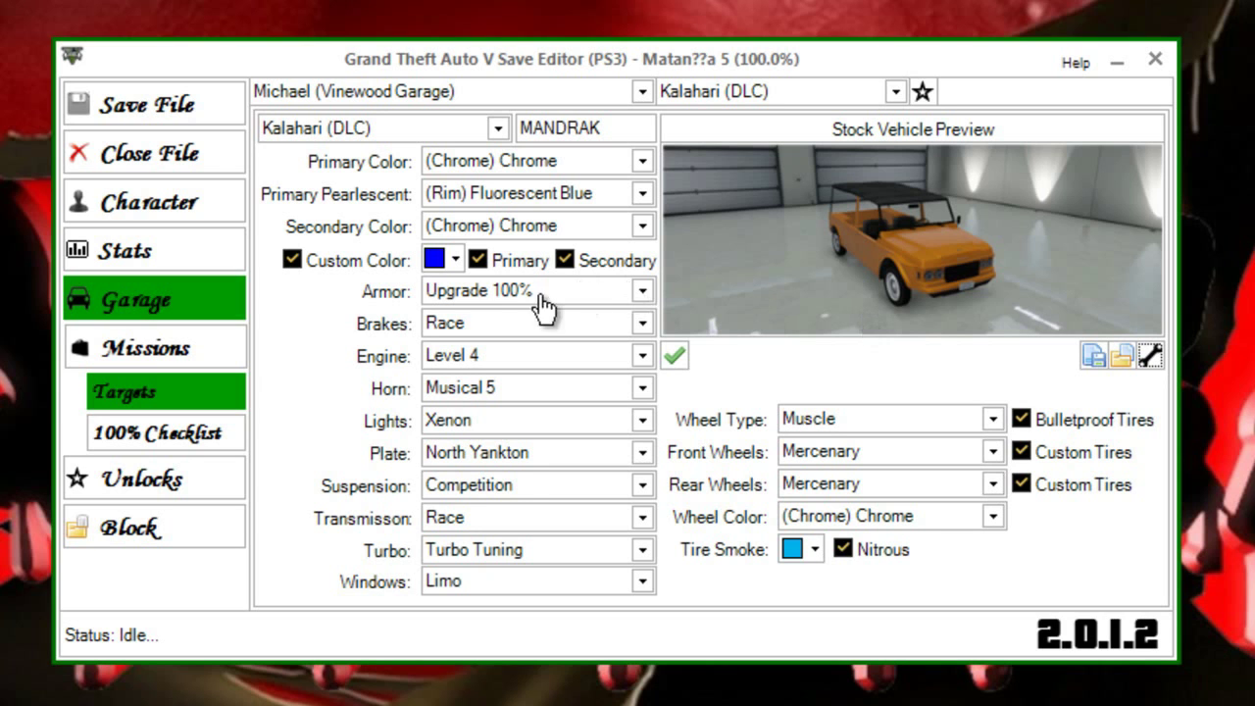
{"action": "left_click", "coordinate": [186, 110]}
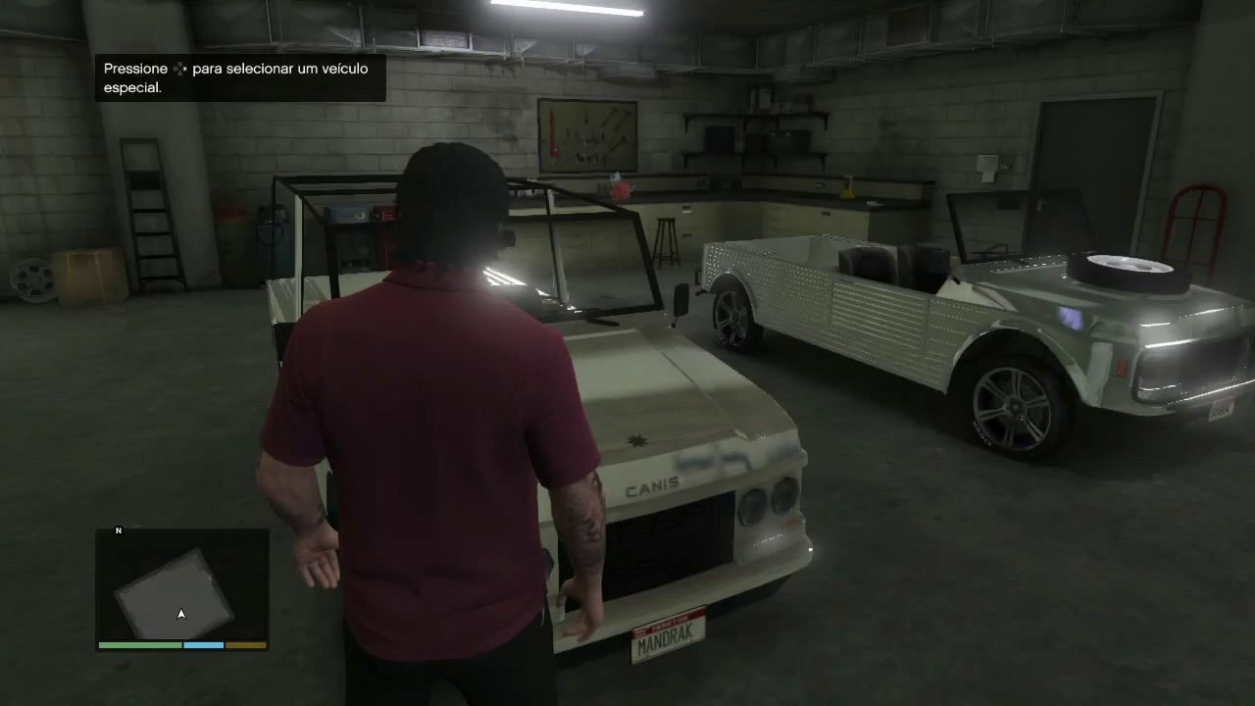
{"action": "key", "text": "w"}
{"action": "key", "text": "w"}
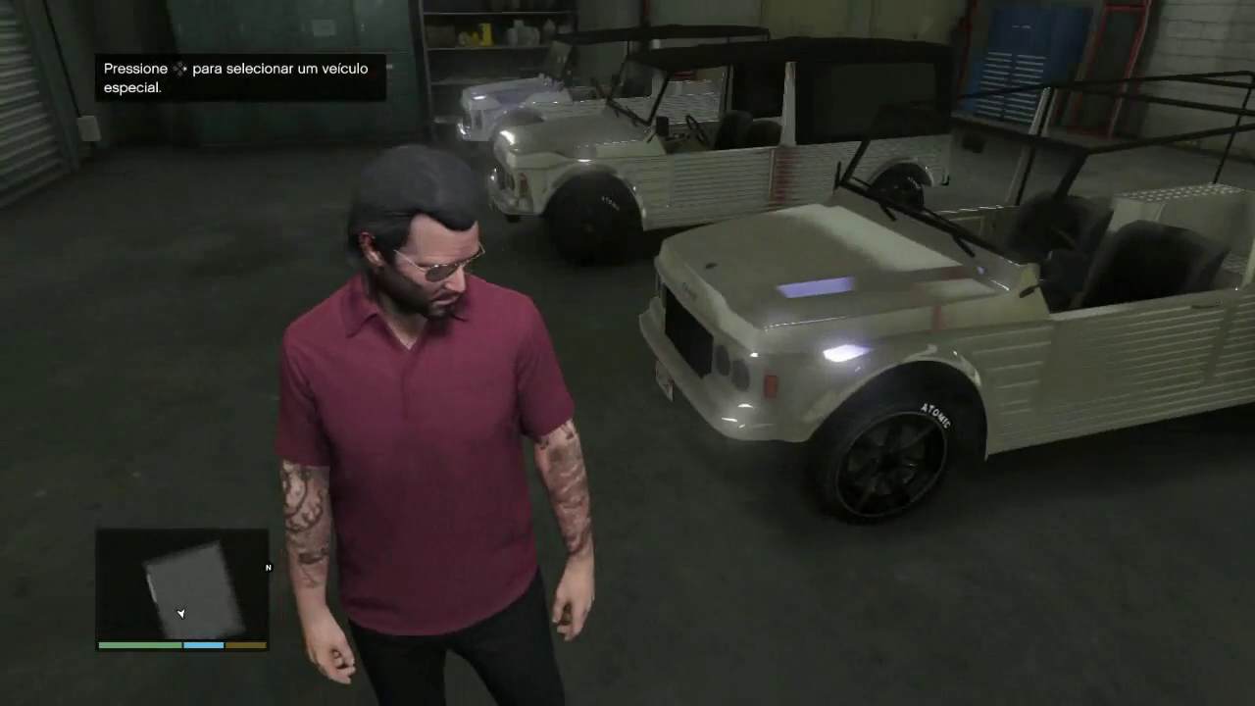
{"action": "key", "text": "w"}
{"action": "key", "text": "w"}
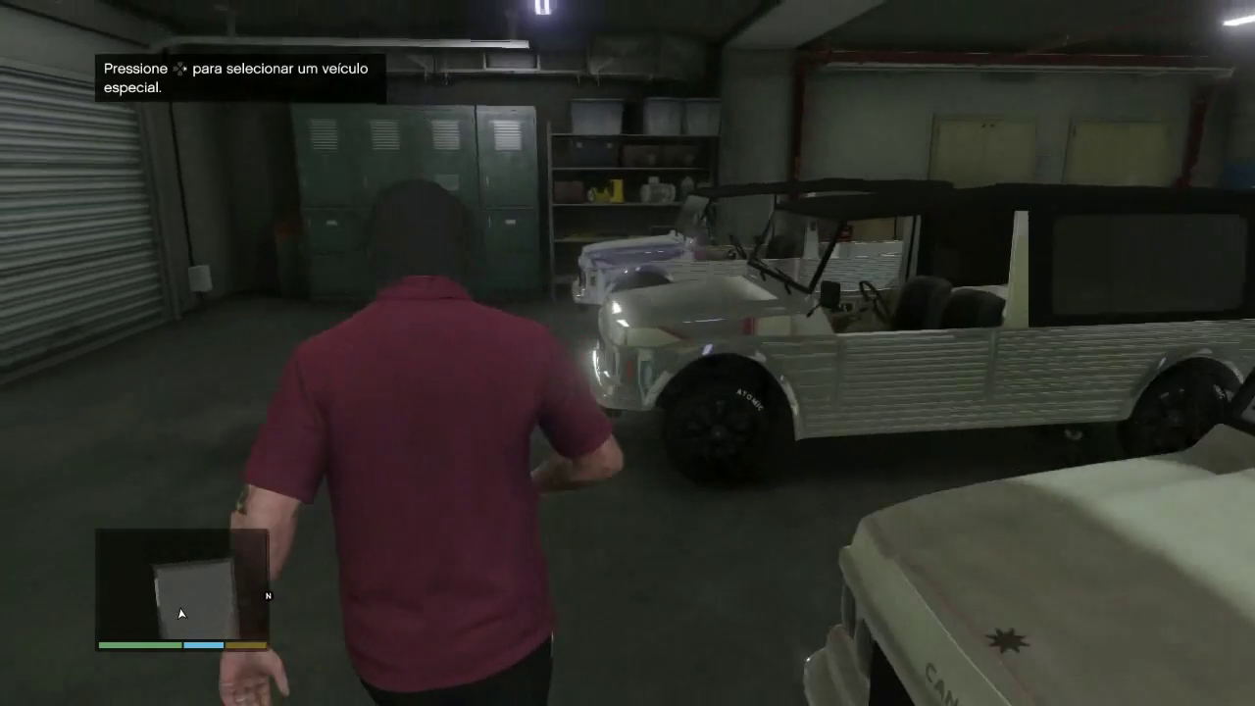
{"action": "key", "text": "w"}
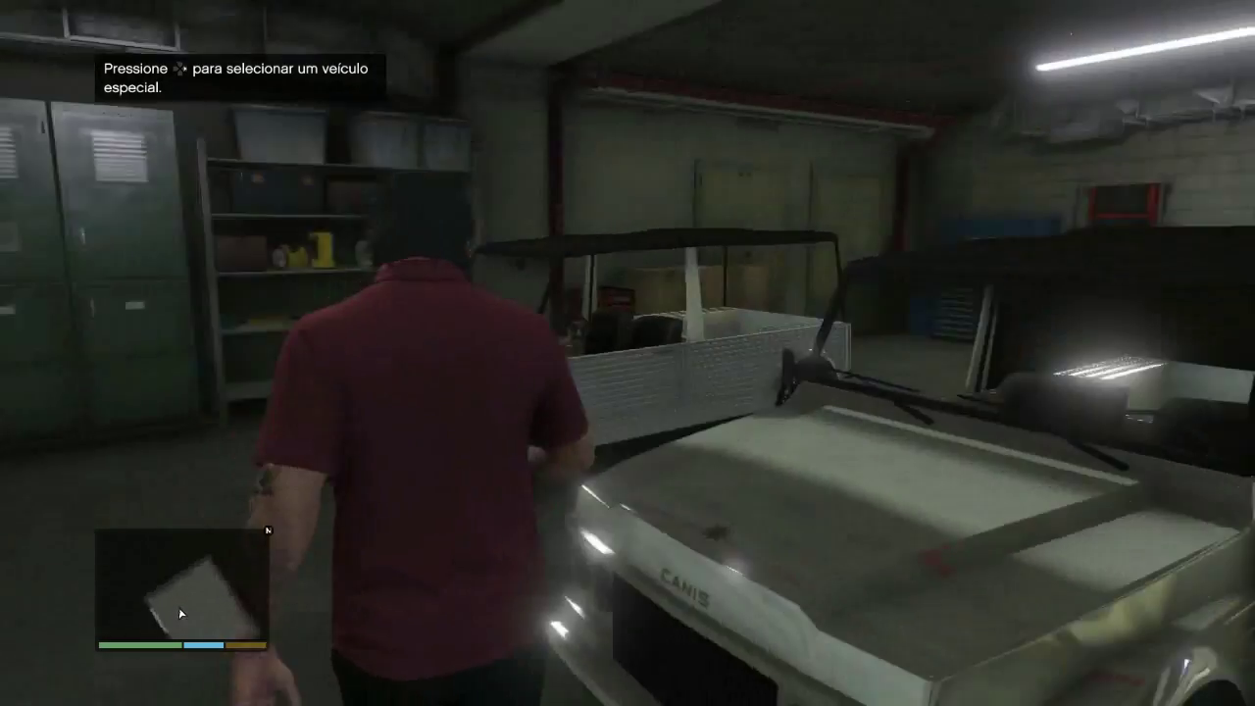
{"action": "key", "text": "s"}
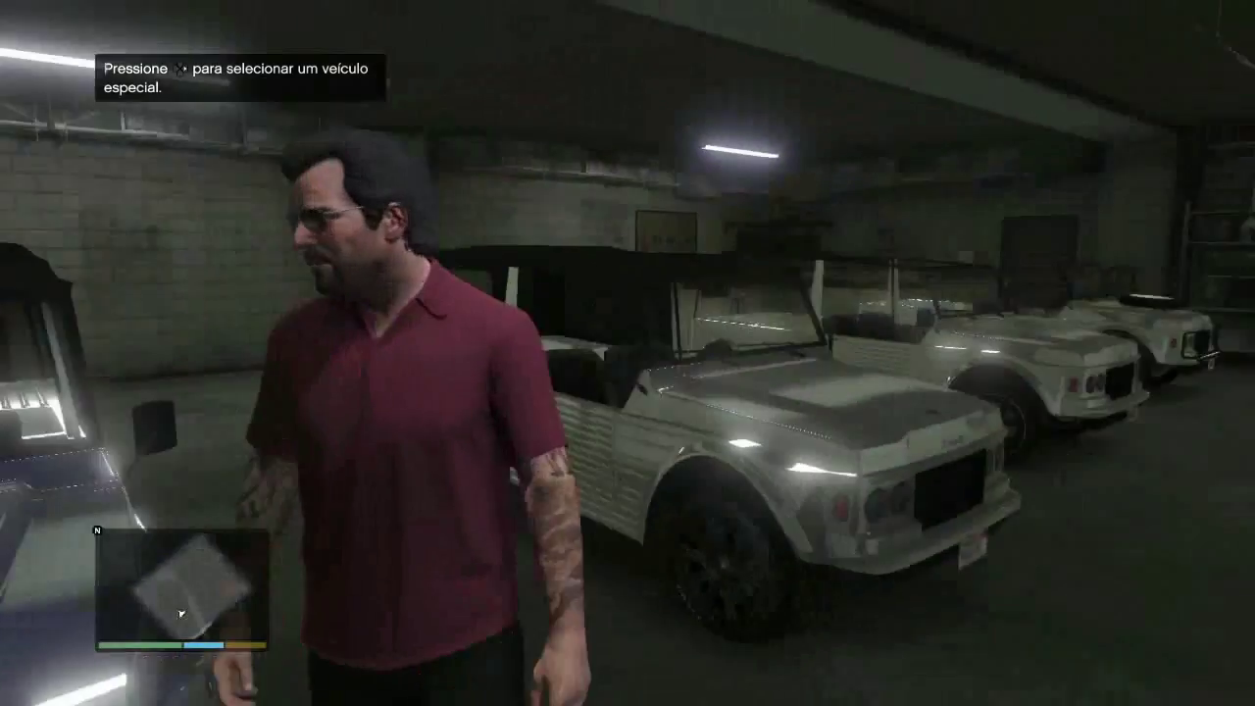
{"action": "key", "text": "w"}
{"action": "key", "text": "w"}
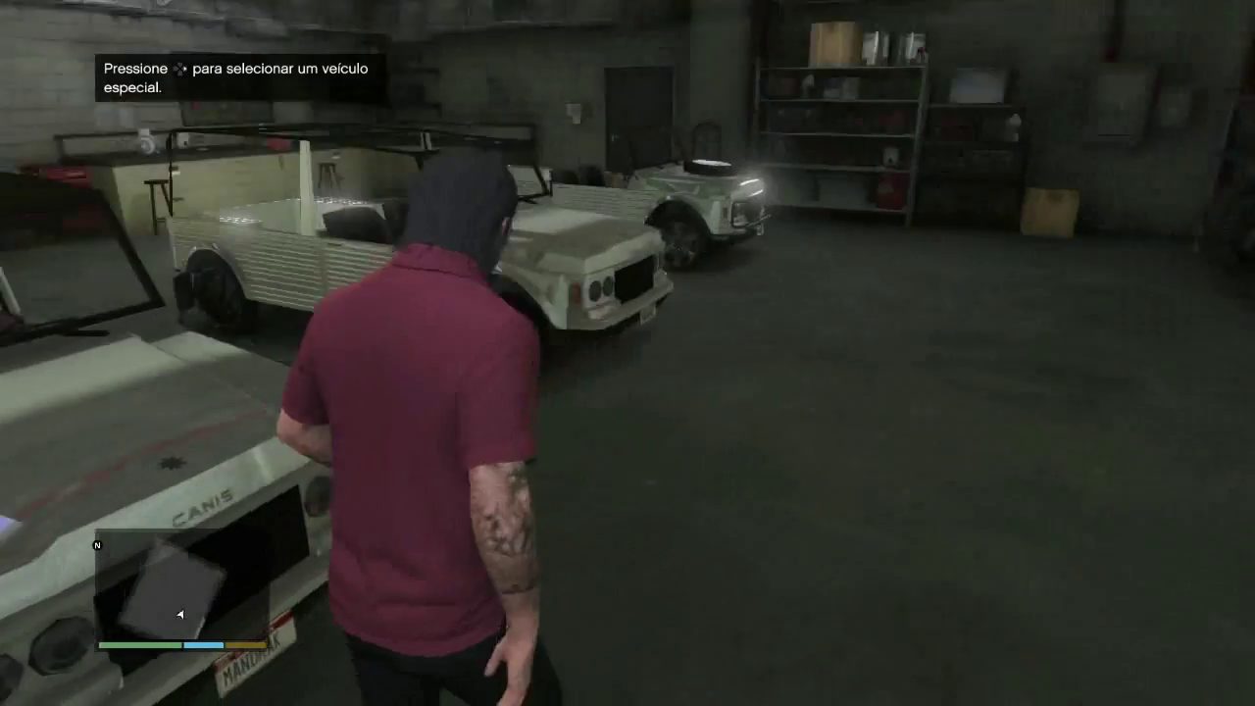
{"action": "key", "text": "w"}
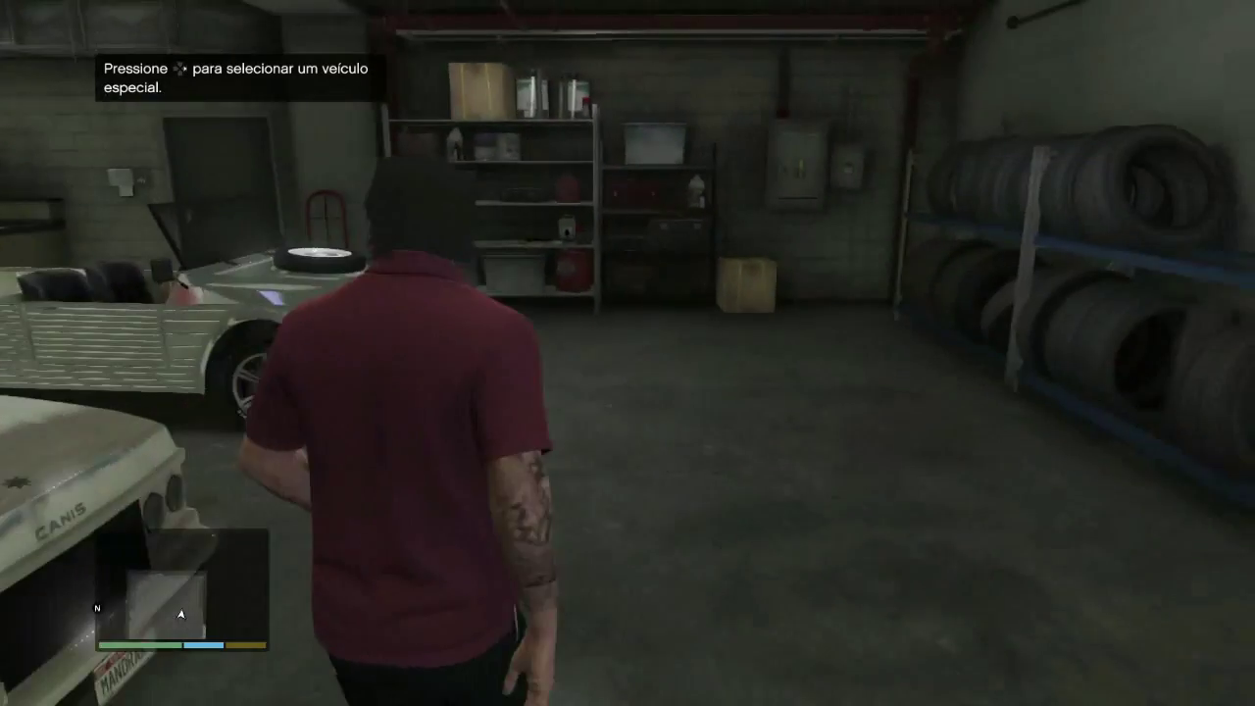
{"action": "key", "text": "w"}
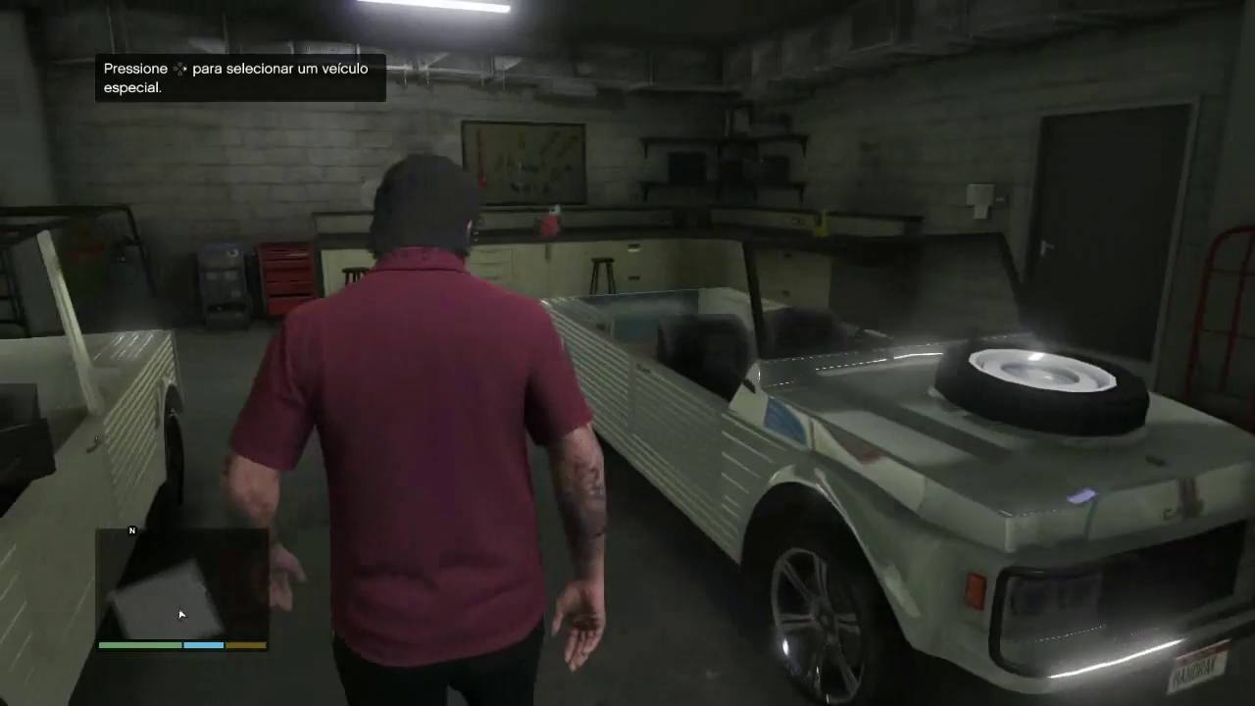
{"action": "key", "text": "w"}
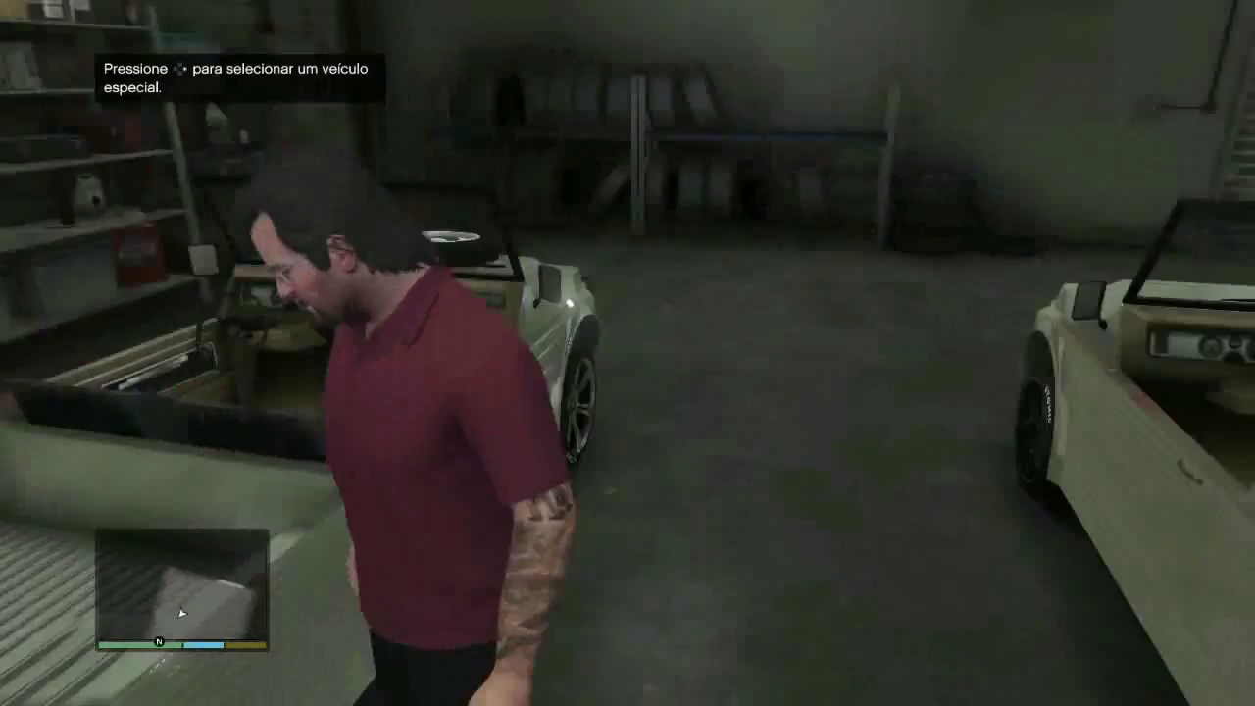
{"action": "key", "text": "w"}
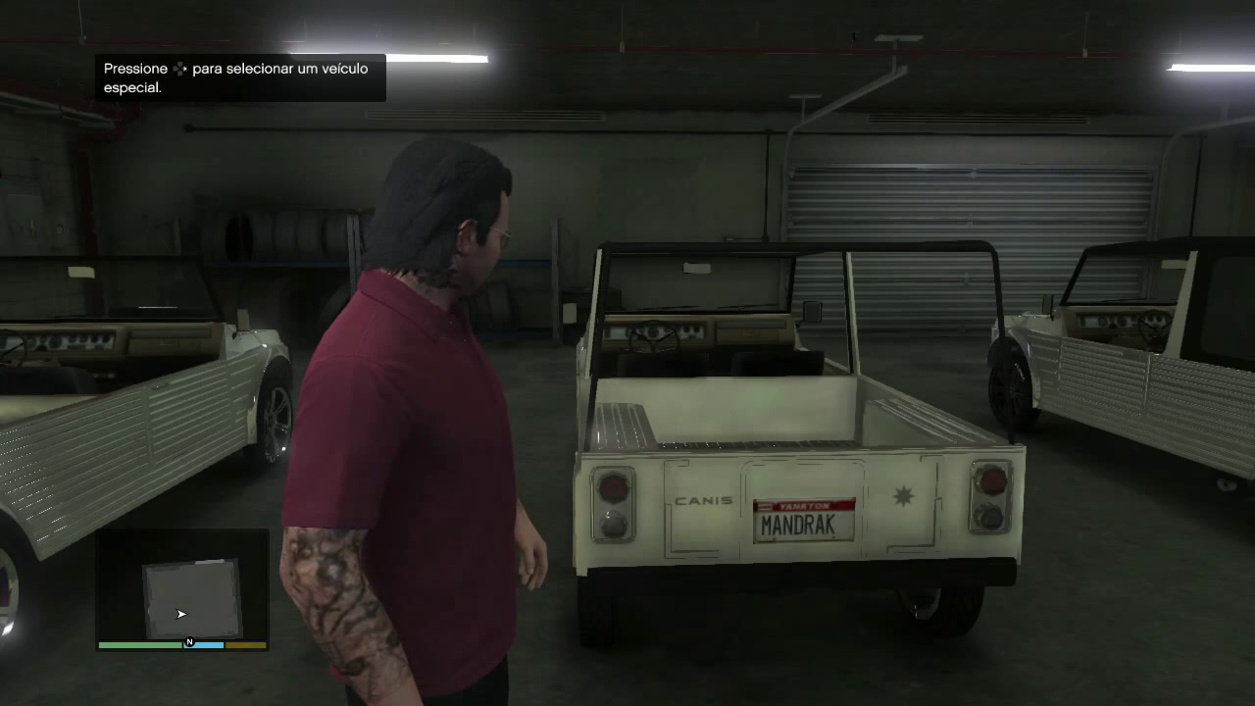
{"action": "key", "text": "w"}
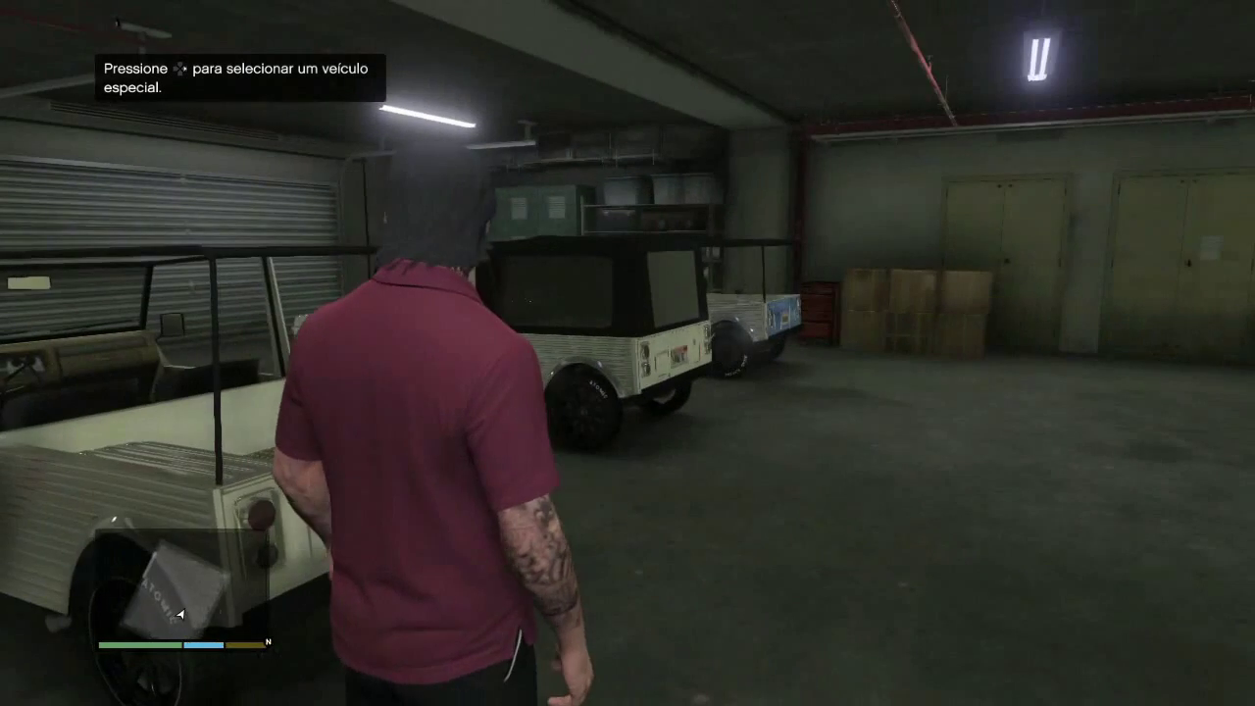
{"action": "key", "text": "w"}
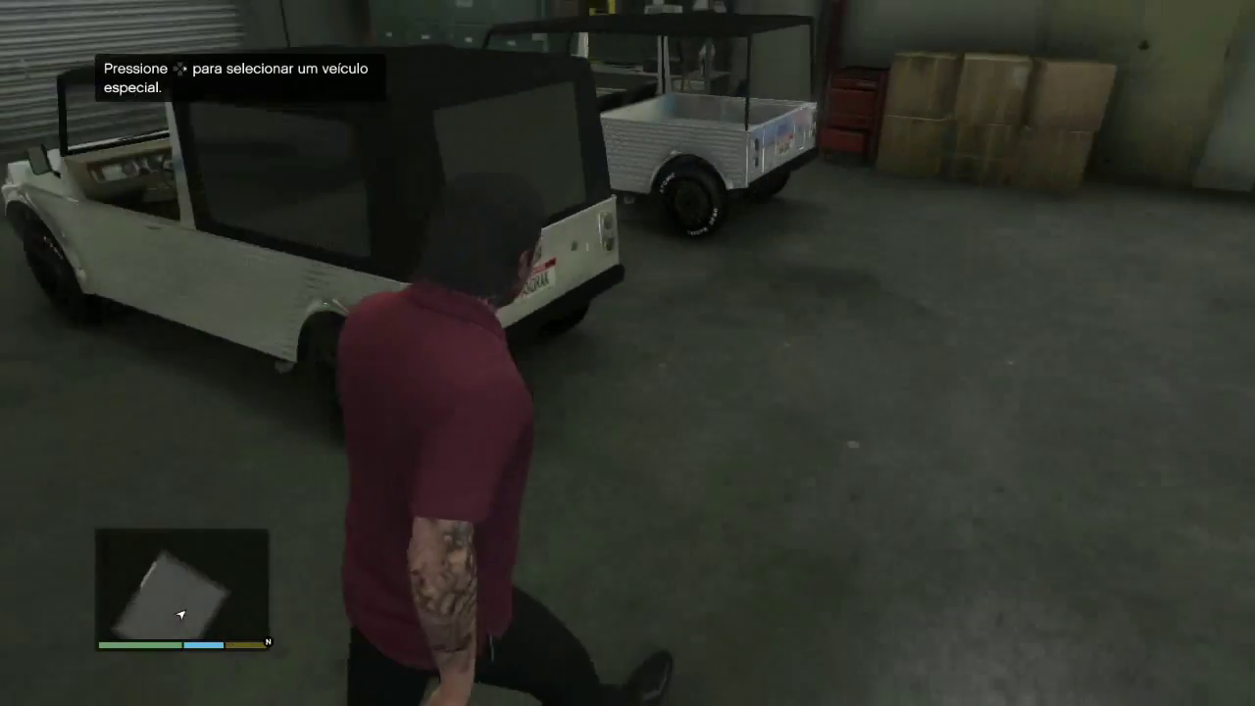
{"action": "key", "text": "w"}
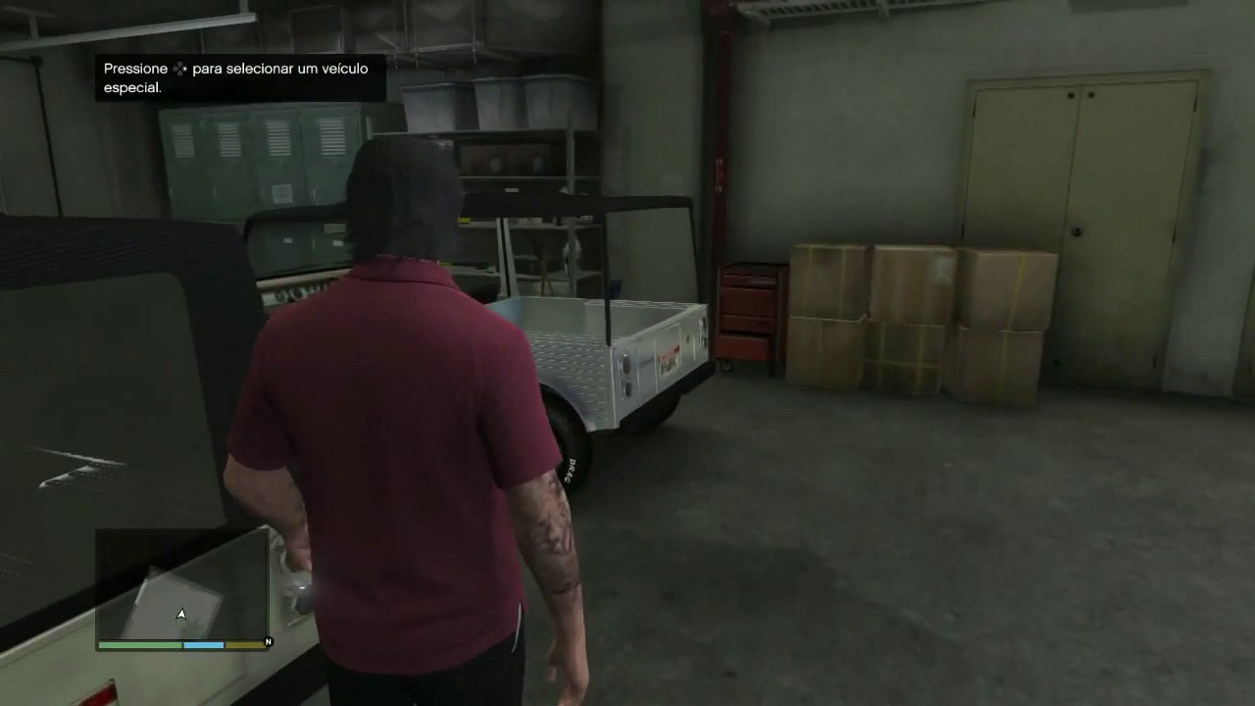
{"action": "key", "text": "w"}
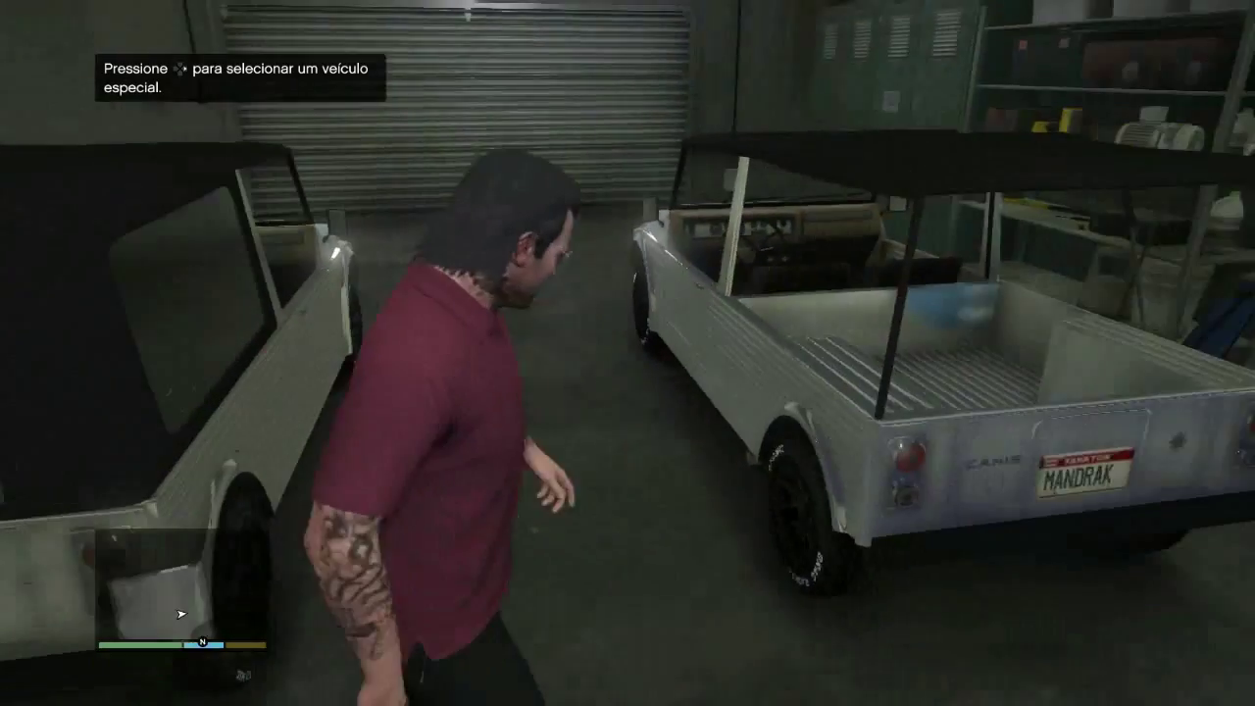
{"action": "key", "text": "d"}
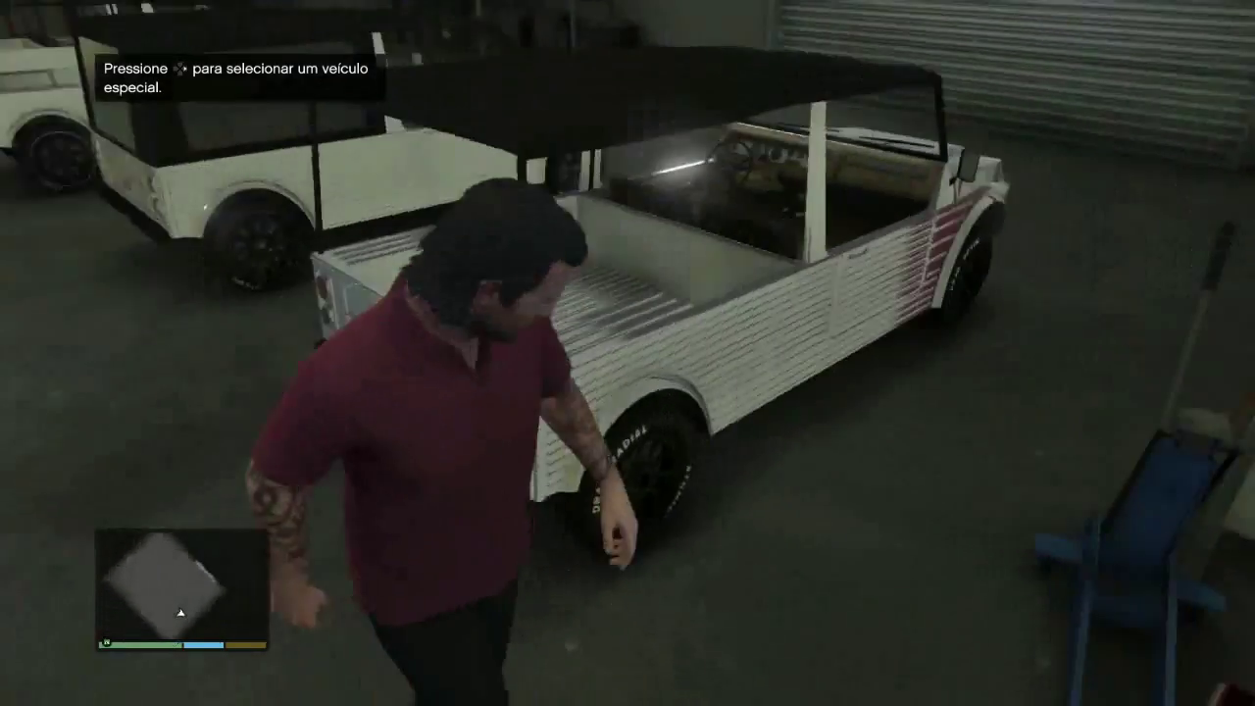
{"action": "key", "text": "w"}
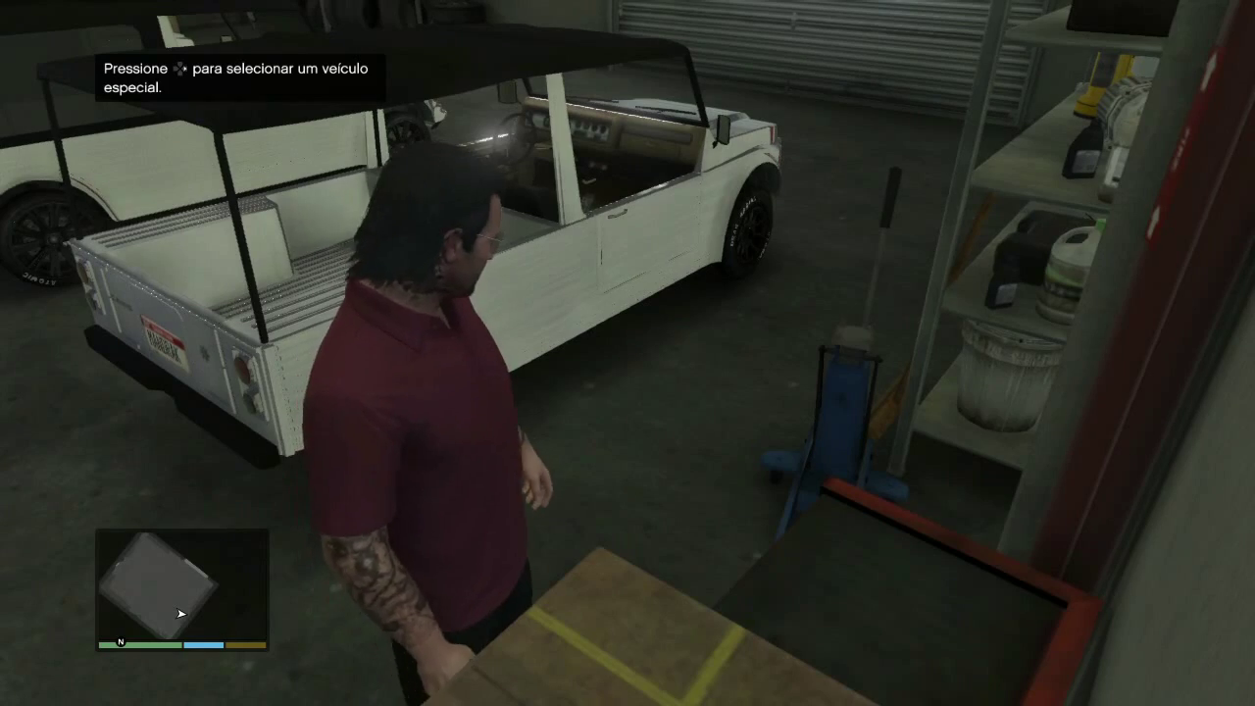
{"action": "key", "text": "w"}
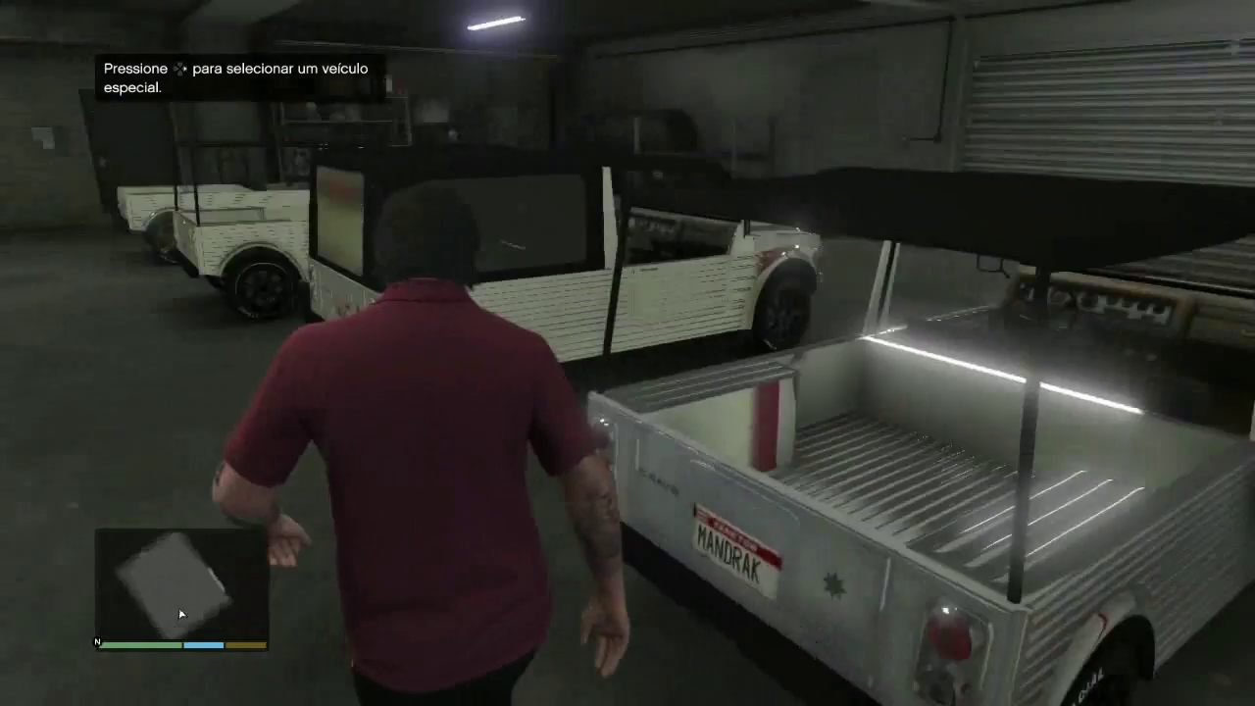
{"action": "key", "text": "w"}
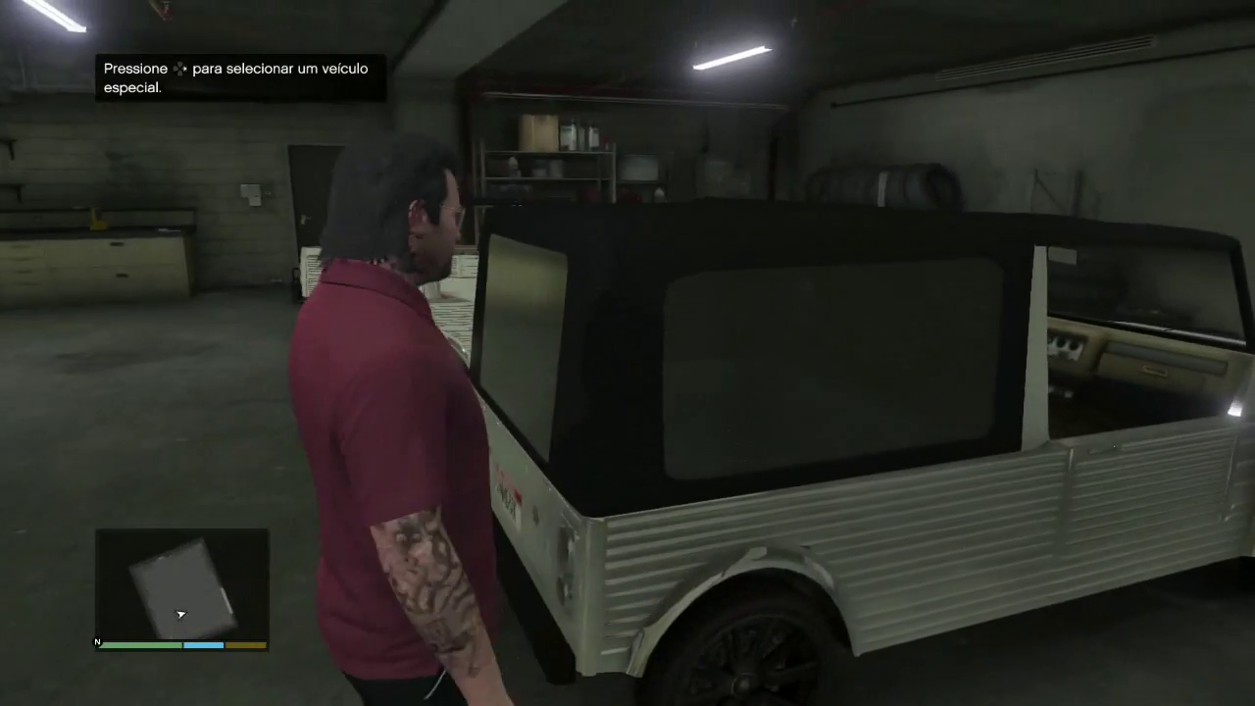
{"action": "key", "text": "w"}
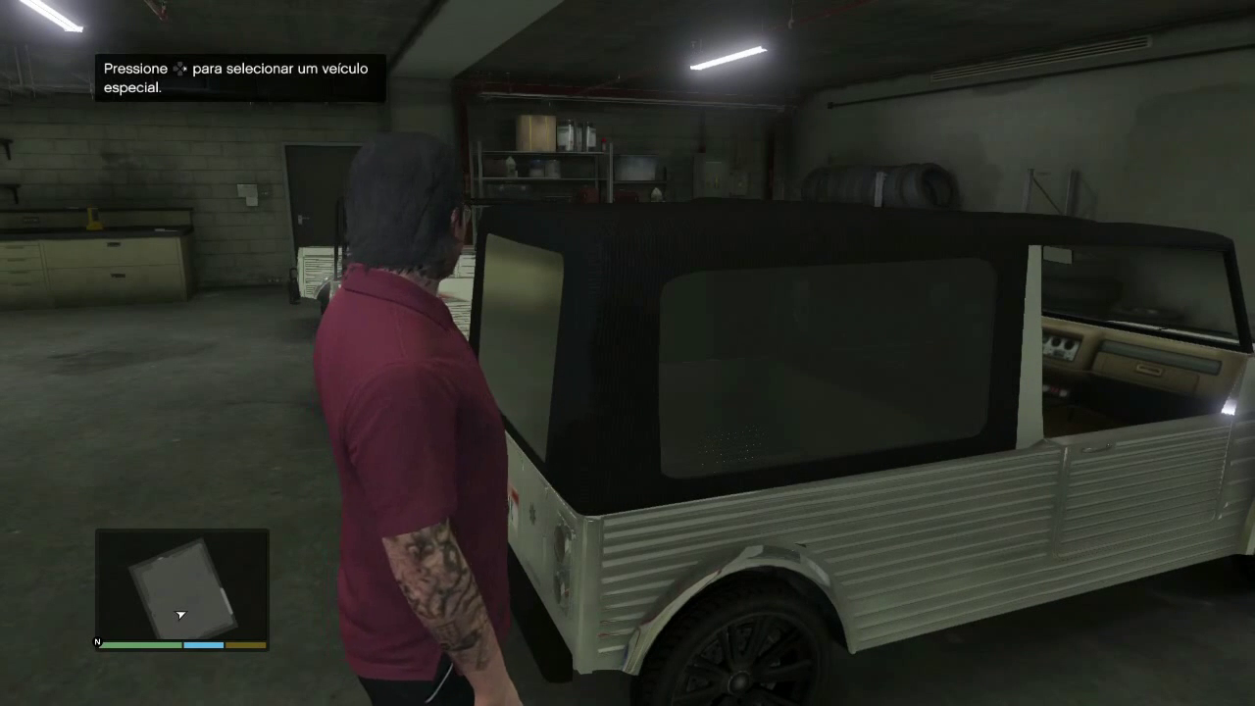
{"action": "key", "text": "w"}
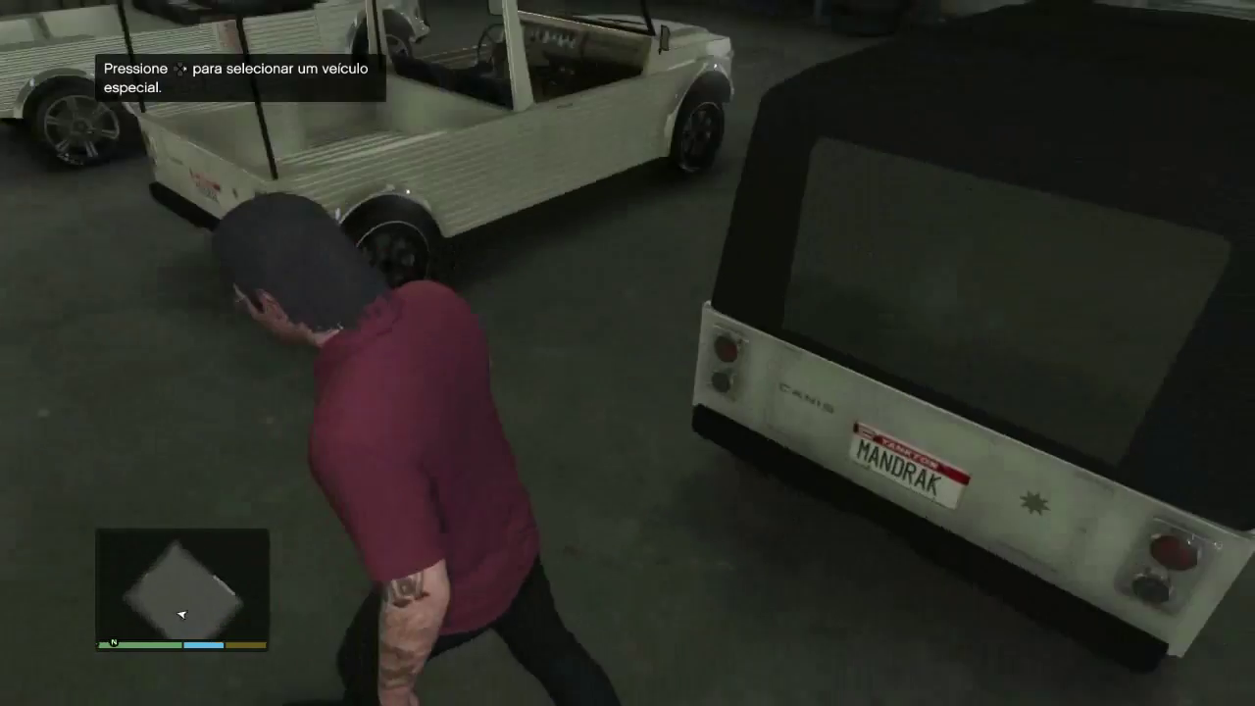
{"action": "key", "text": "w"}
{"action": "key", "text": "w"}
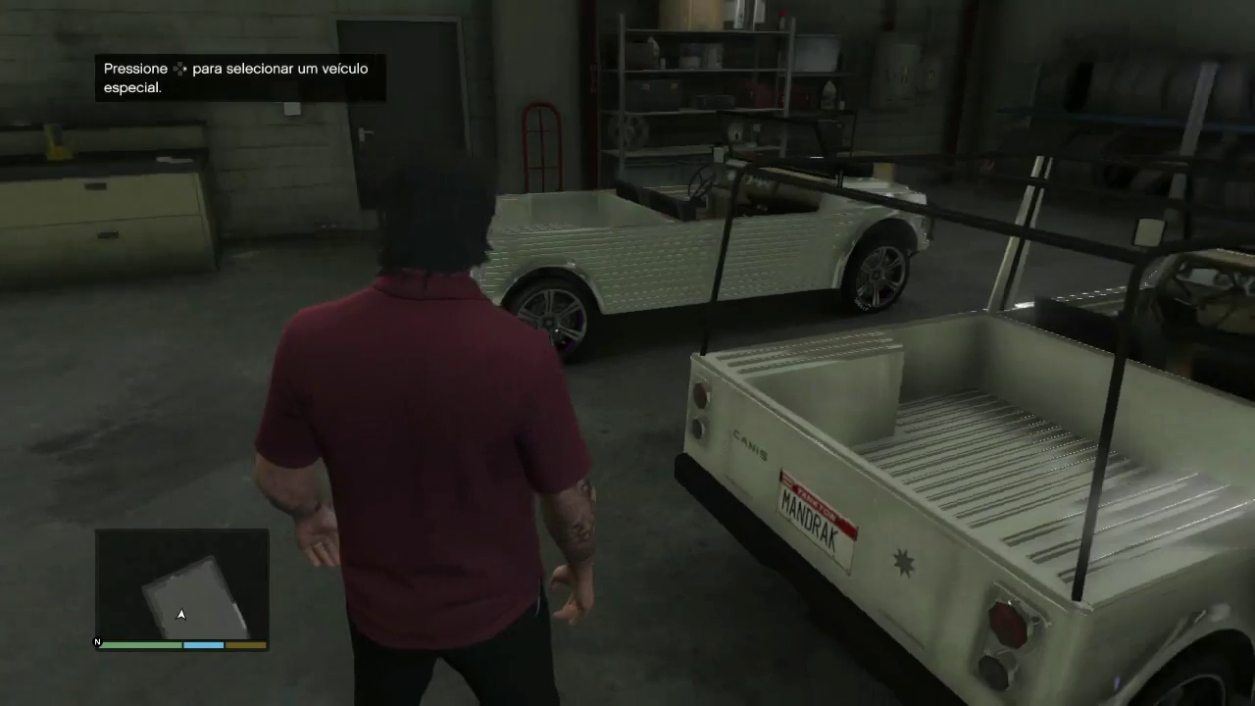
{"action": "key", "text": "a"}
{"action": "key", "text": "a"}
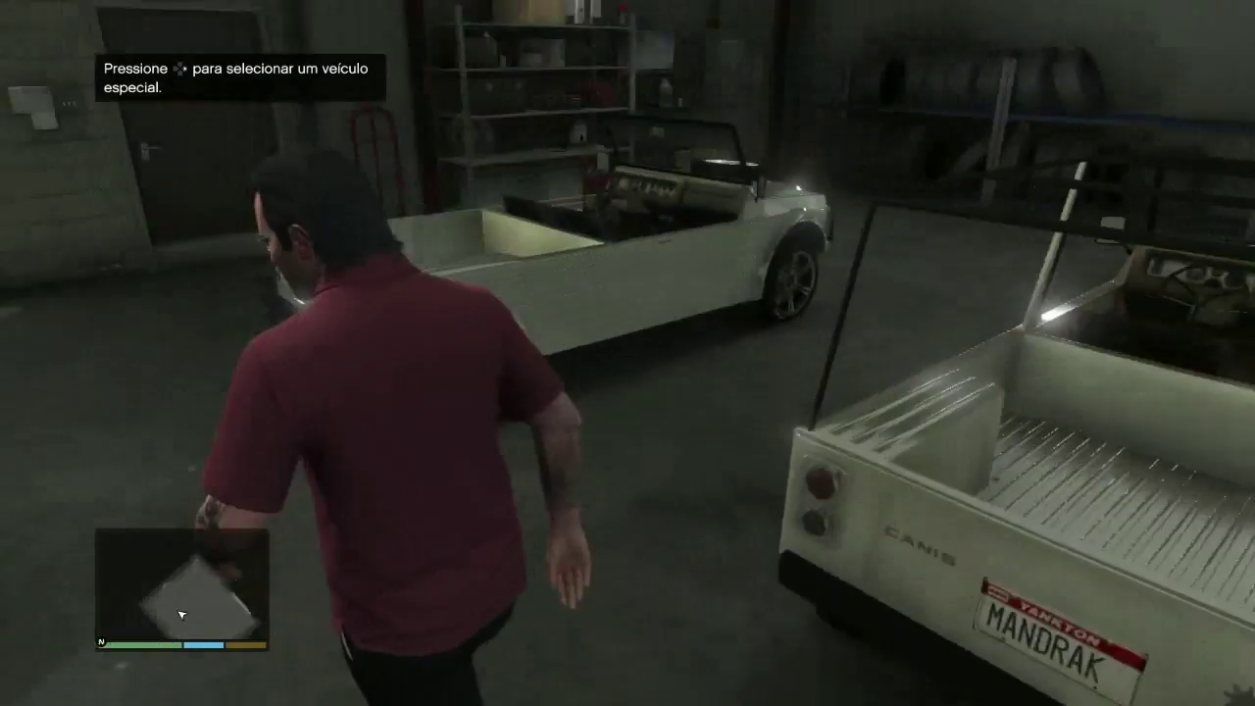
{"action": "key", "text": "w"}
{"action": "key", "text": "w"}
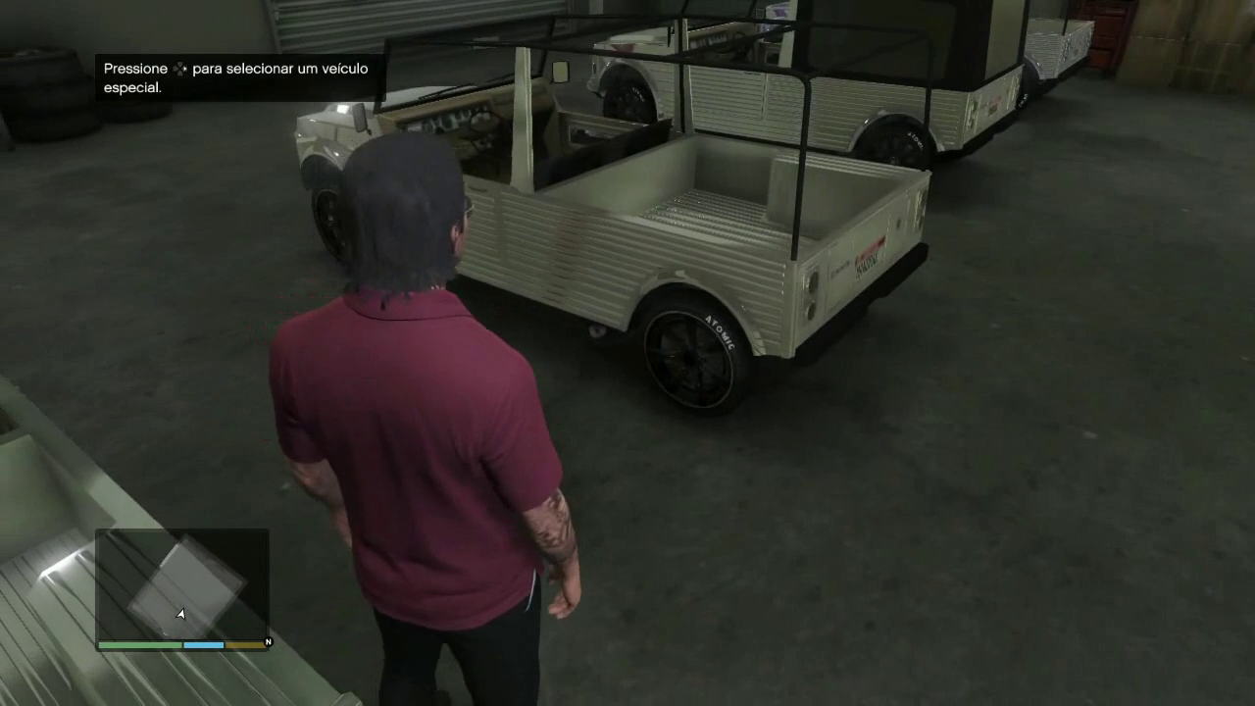
{"action": "key", "text": "w"}
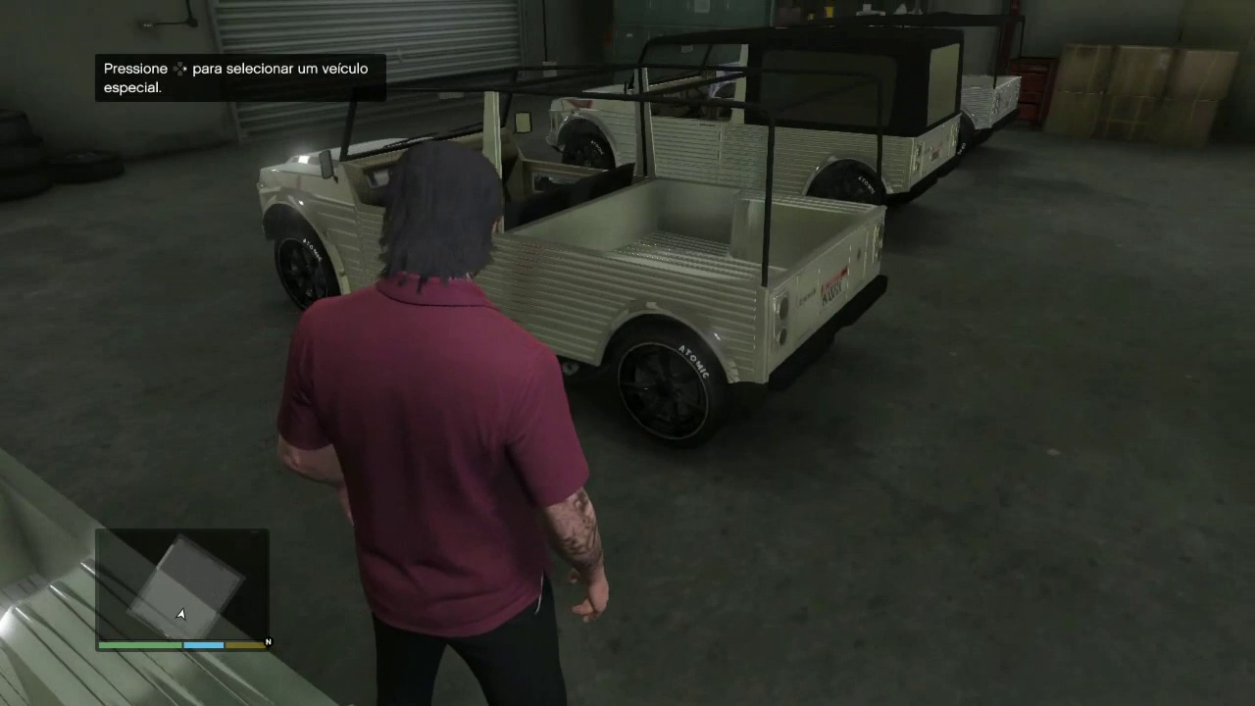